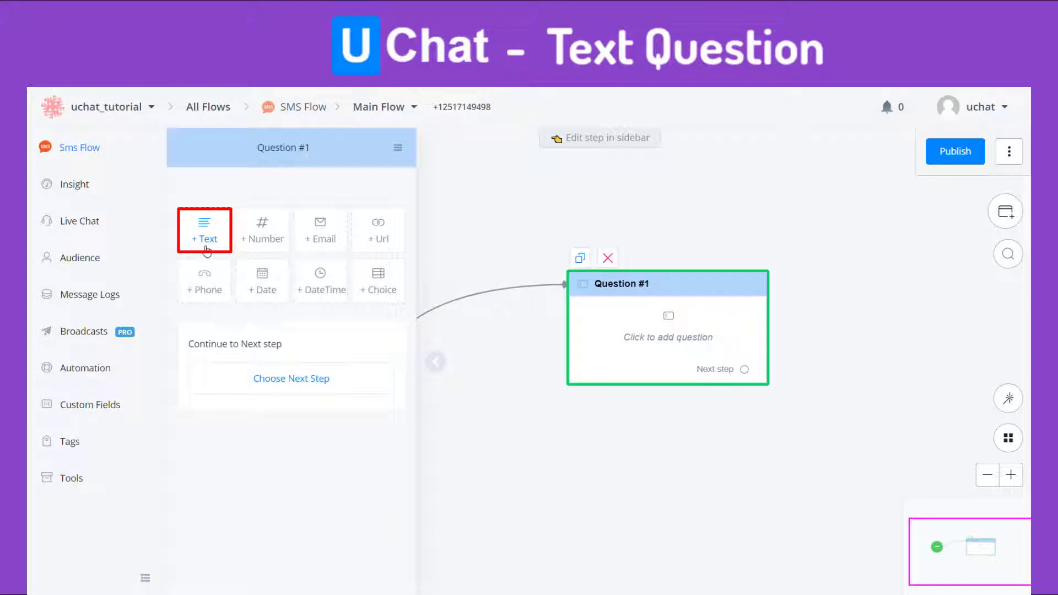
Add a text question "Now let me help you book a table. Can I have your name first?" and save the response to First Name.
click(206, 242)
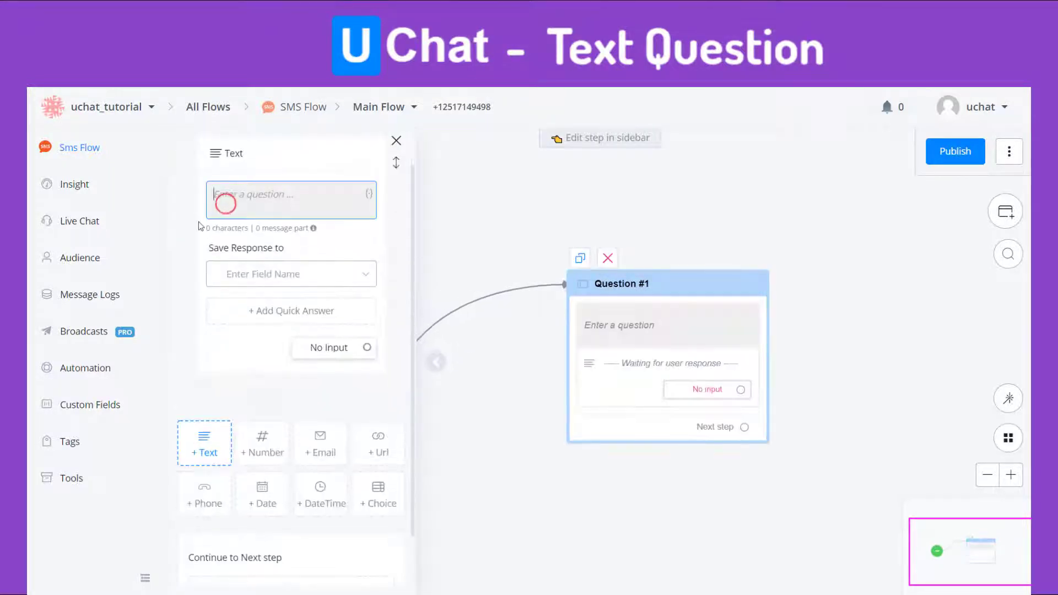
scroll(198, 226, up, 1)
text(Now le)
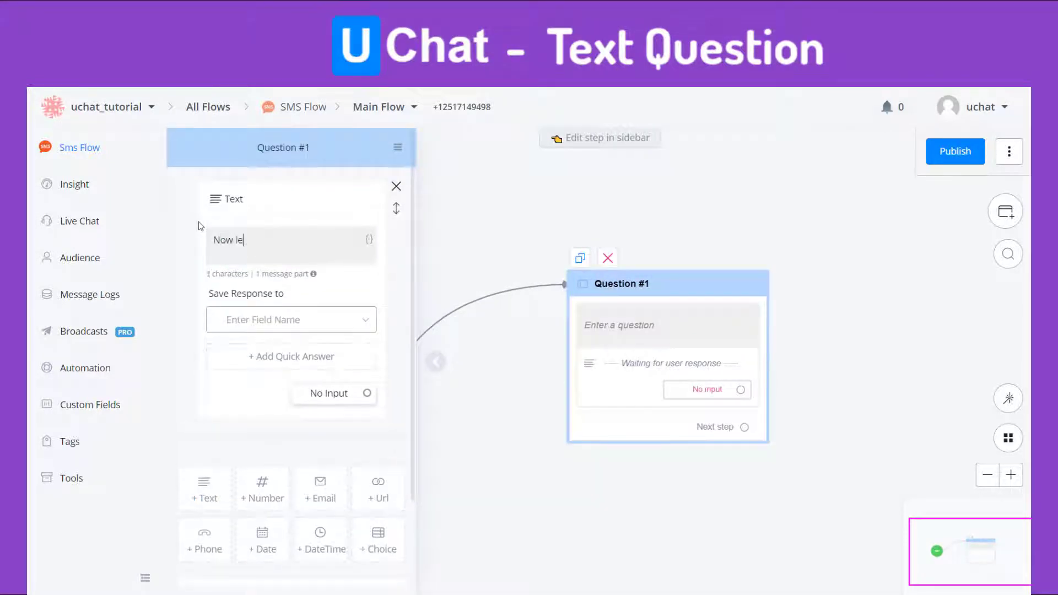
text(t me help you boo)
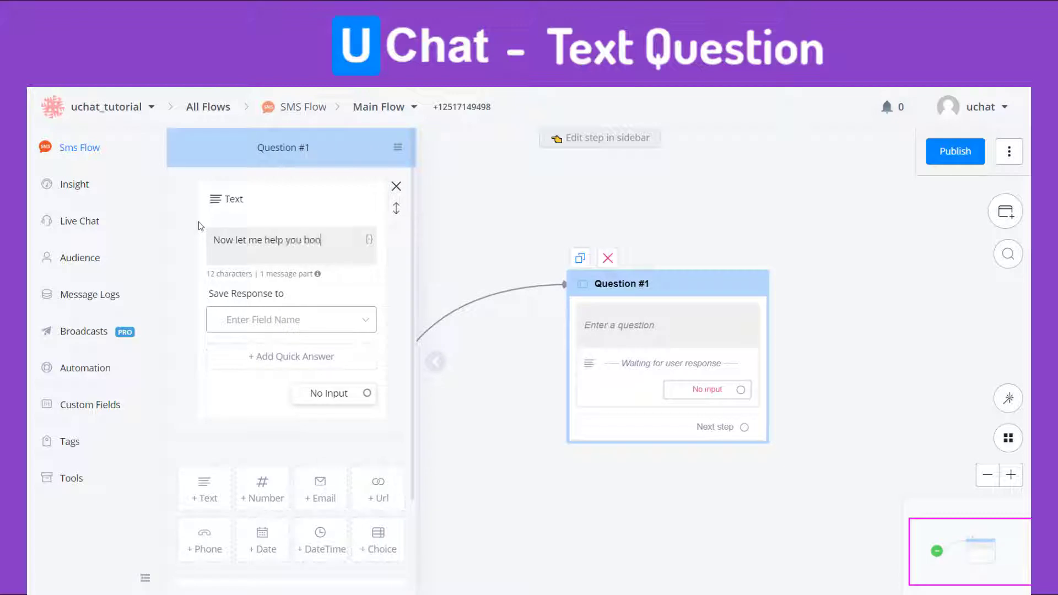
text(k a table. Can )
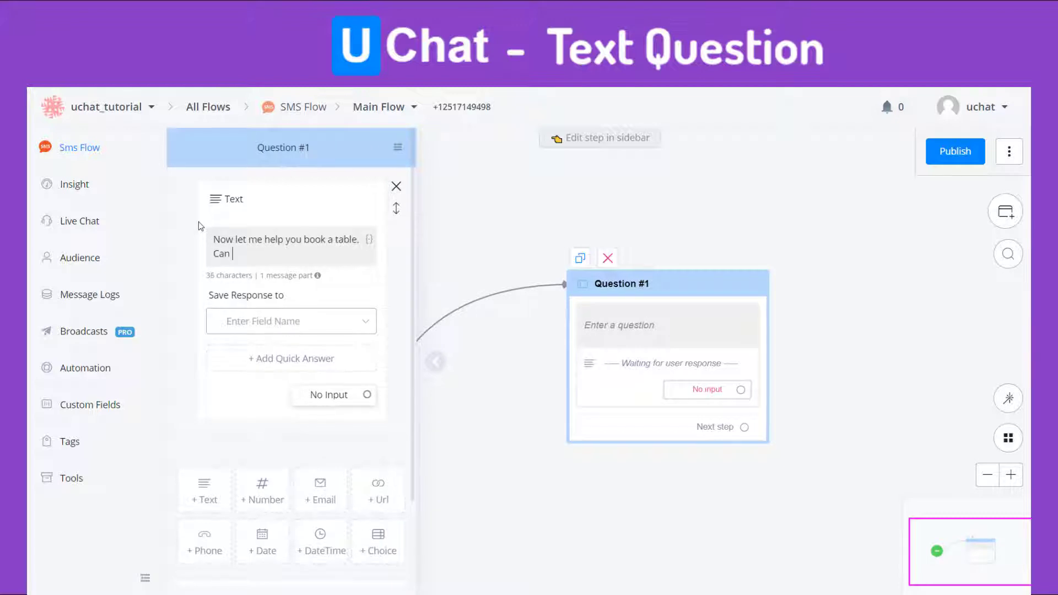
text(I have your name first?)
click(272, 322)
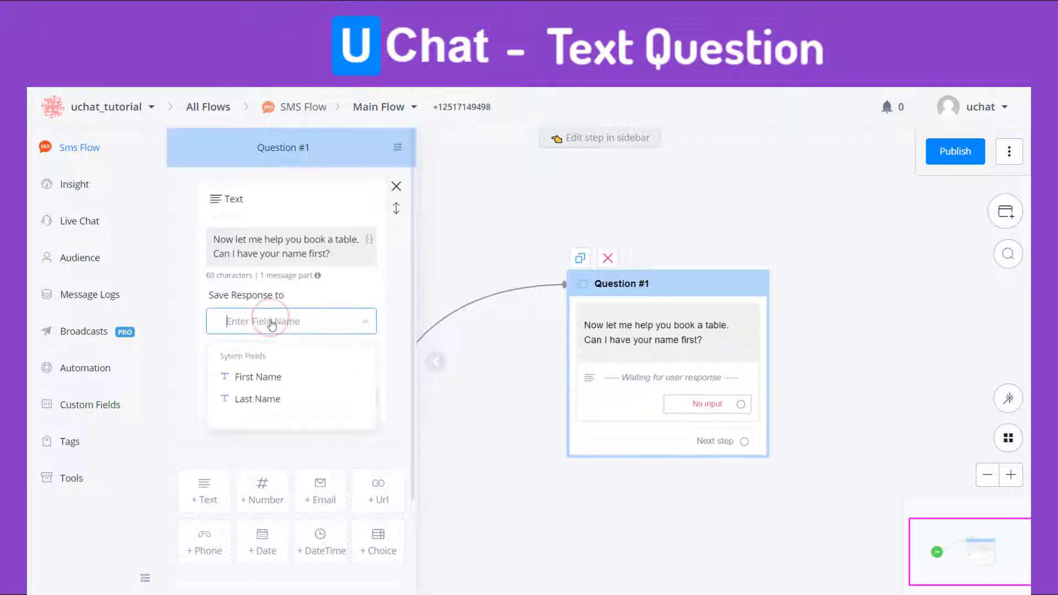
click(273, 377)
Continue the question to a new Send Message step.
scroll(274, 379, down, 2)
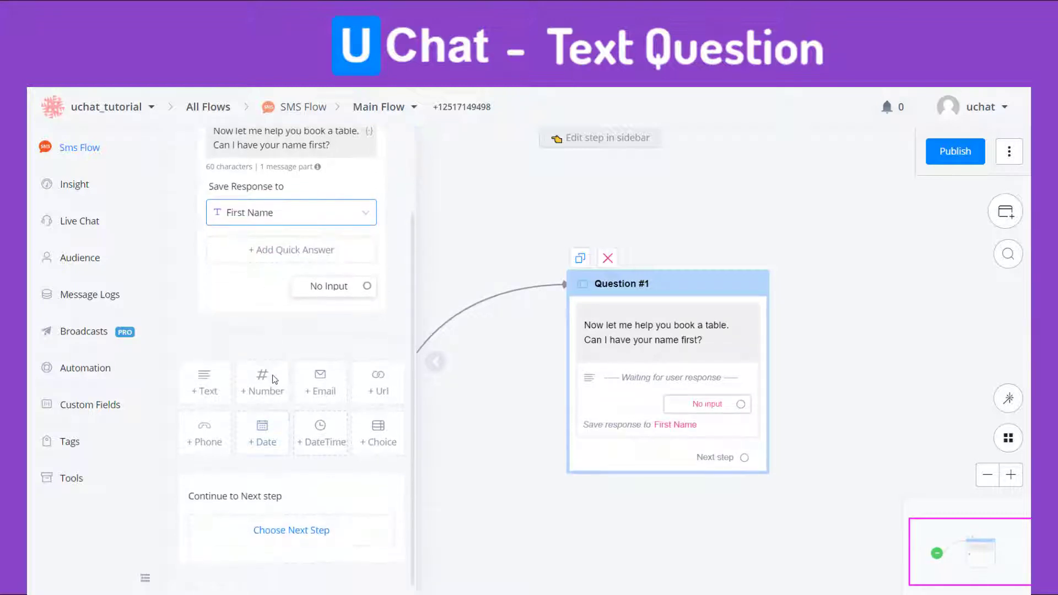
click(316, 537)
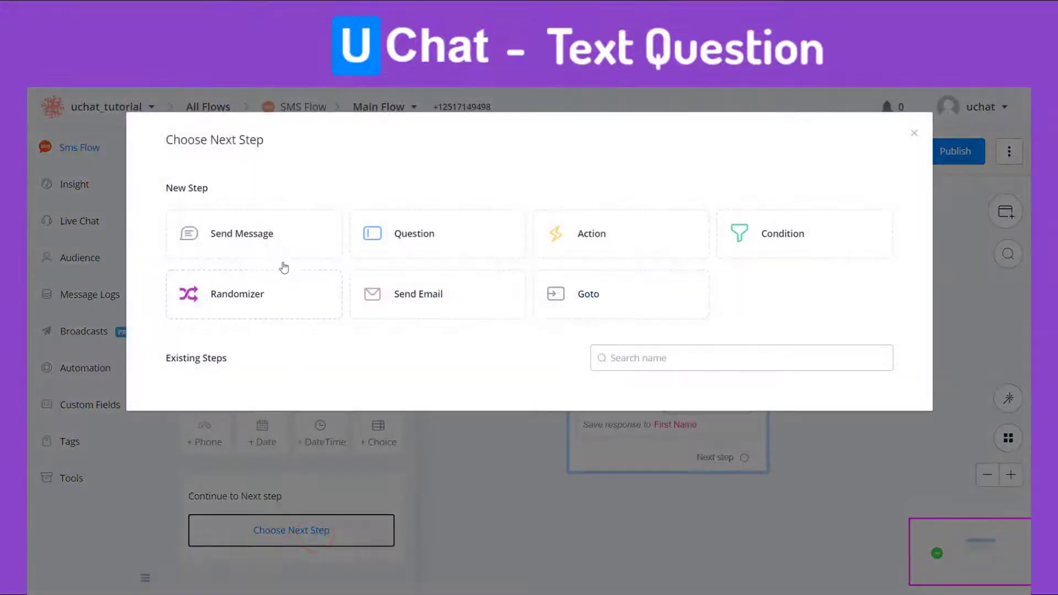
click(276, 236)
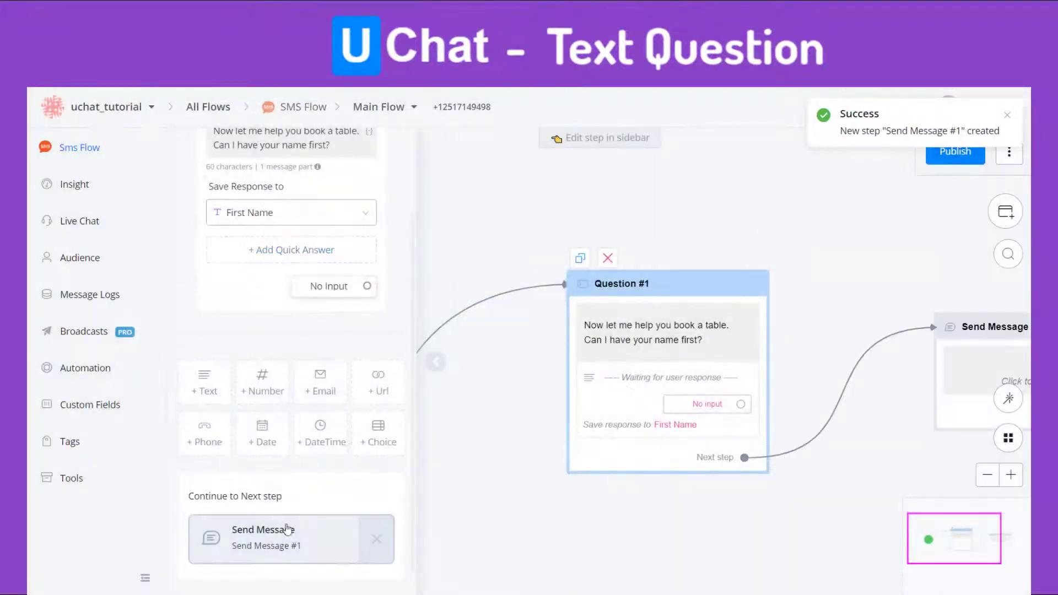
Add the text "Your name is:" followed by the First Name field to the new message step, and publish the flow.
click(287, 537)
click(267, 242)
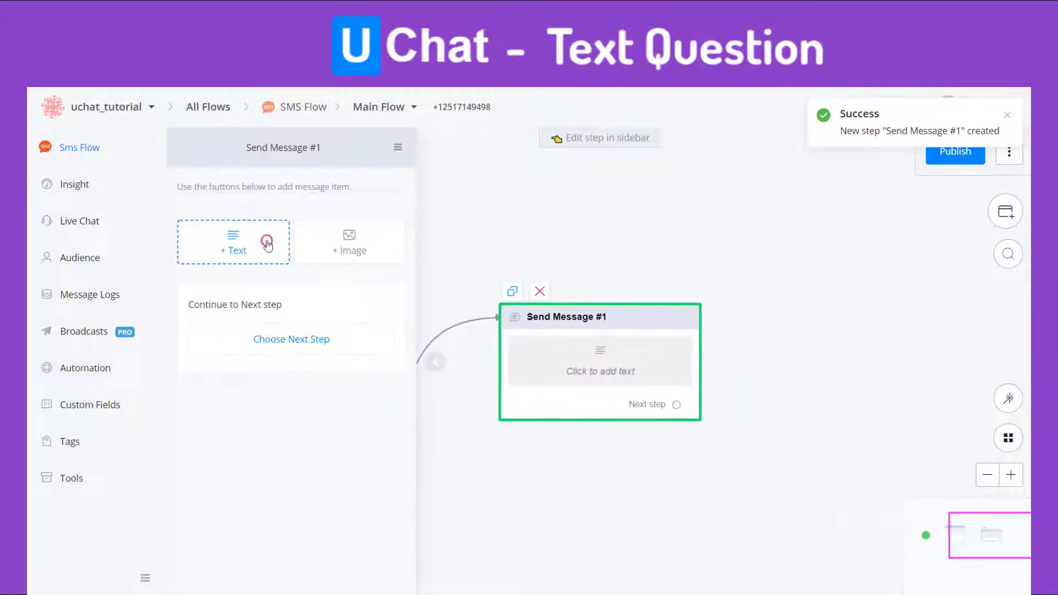
click(249, 208)
text(Your name is:)
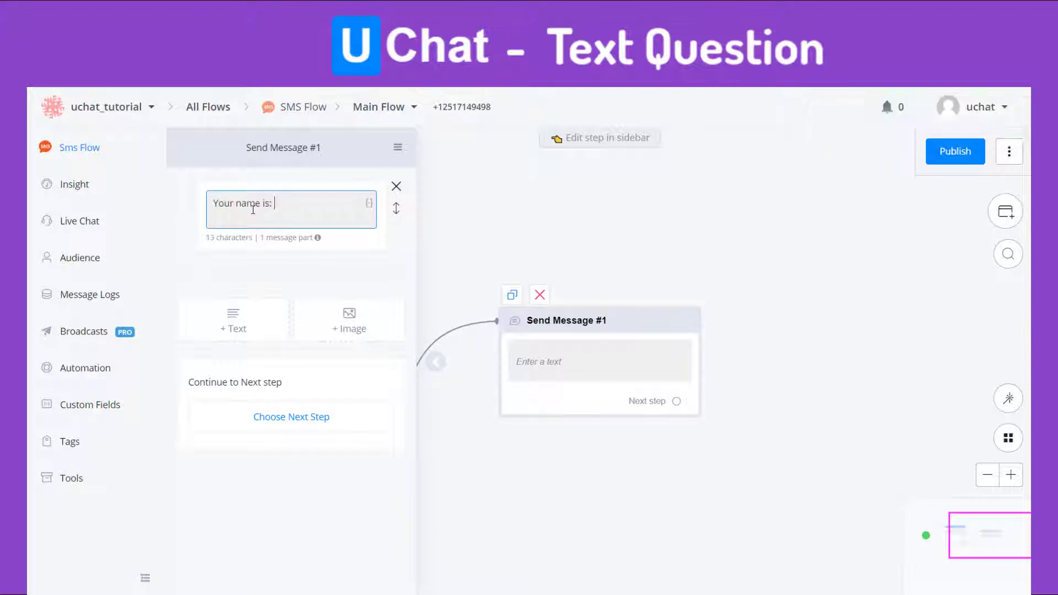
click(369, 203)
click(424, 210)
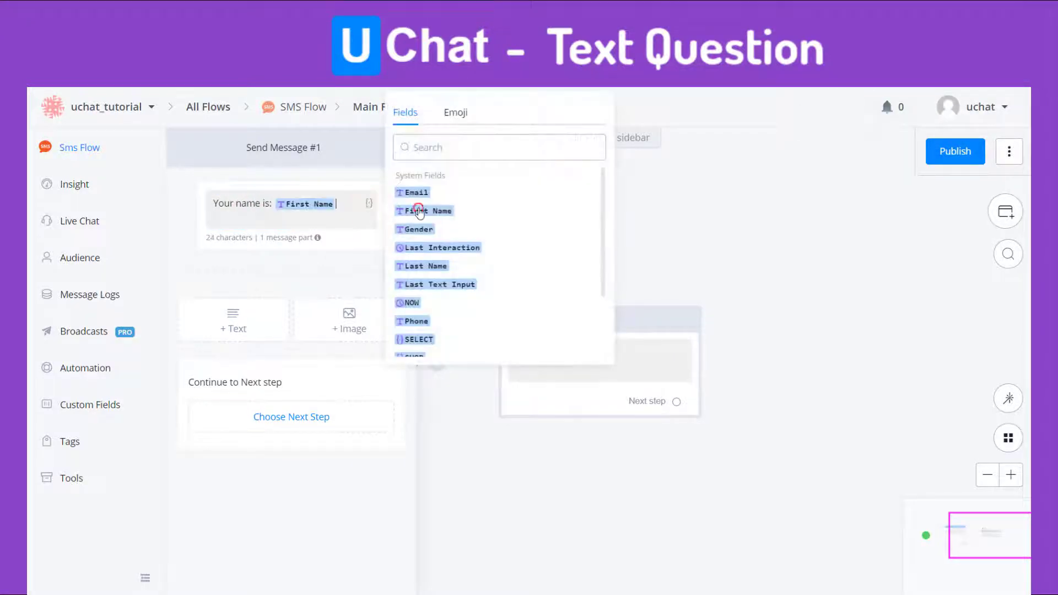
click(959, 160)
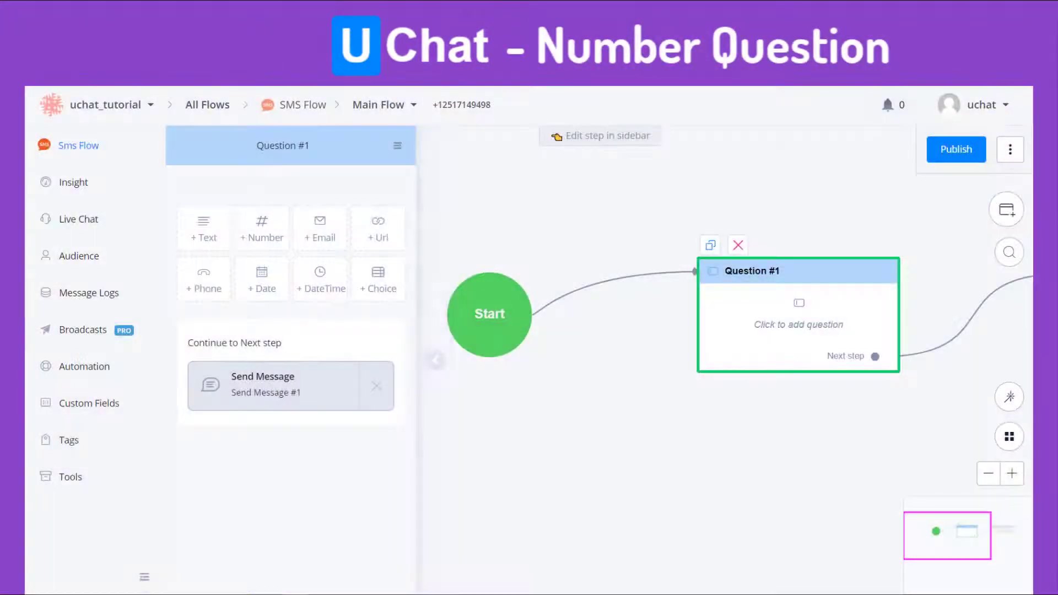
Add a number question to Question #1 asking "How many people are coming?".
click(270, 242)
click(274, 234)
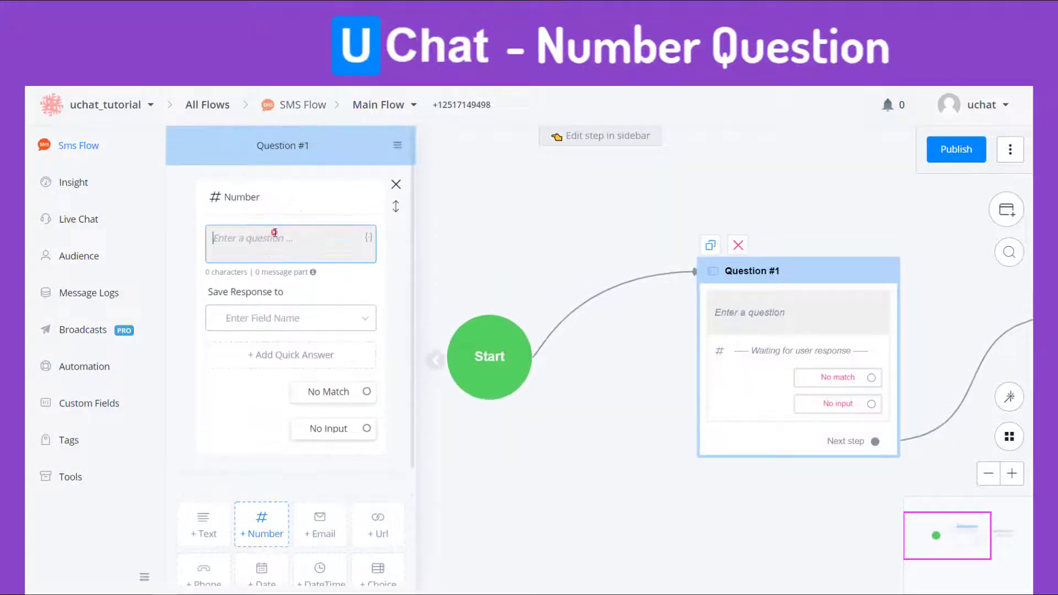
text(How many people are coming?)
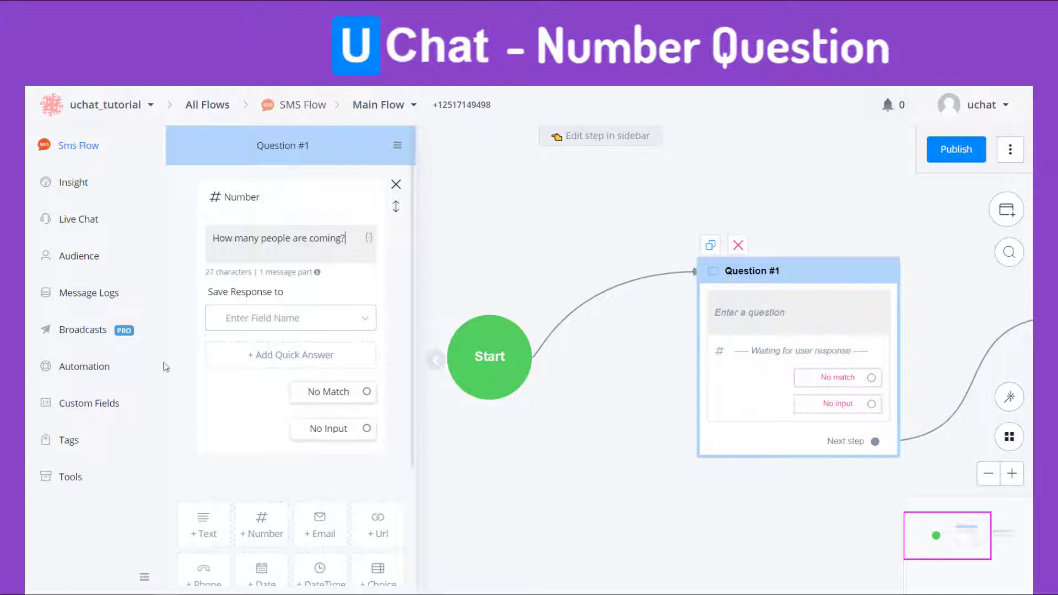
Create a custom user field named guest_number of type Number.
click(89, 404)
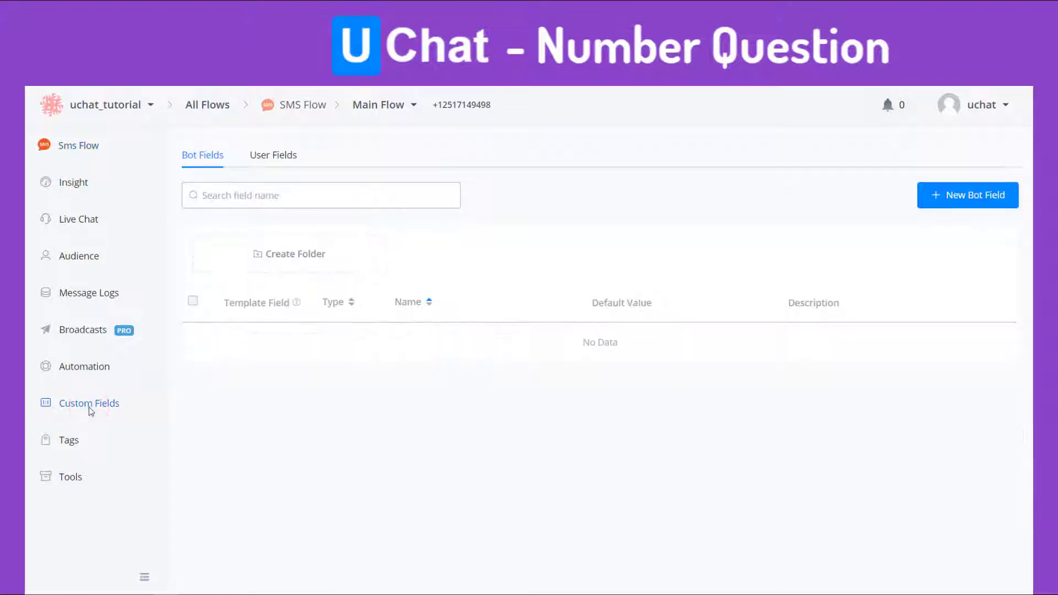
click(277, 156)
click(937, 197)
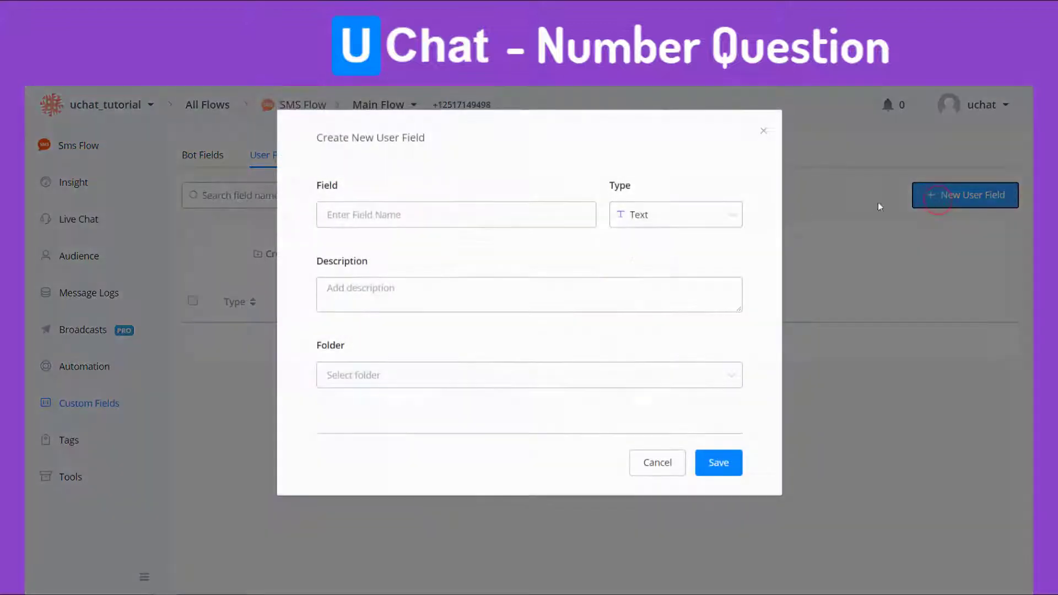
click(514, 214)
text(guest_number)
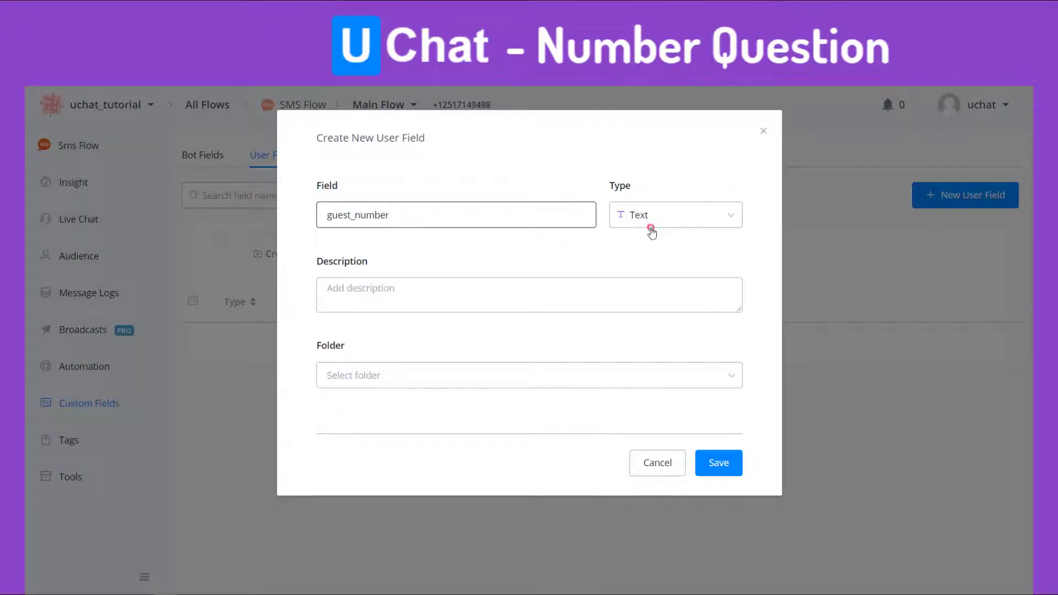
click(651, 229)
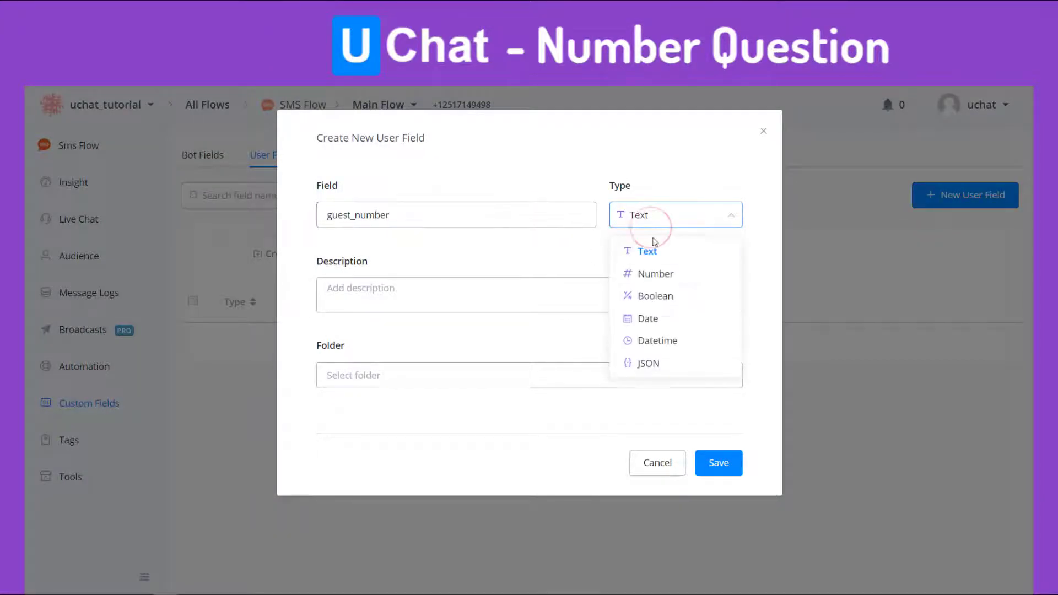
click(659, 272)
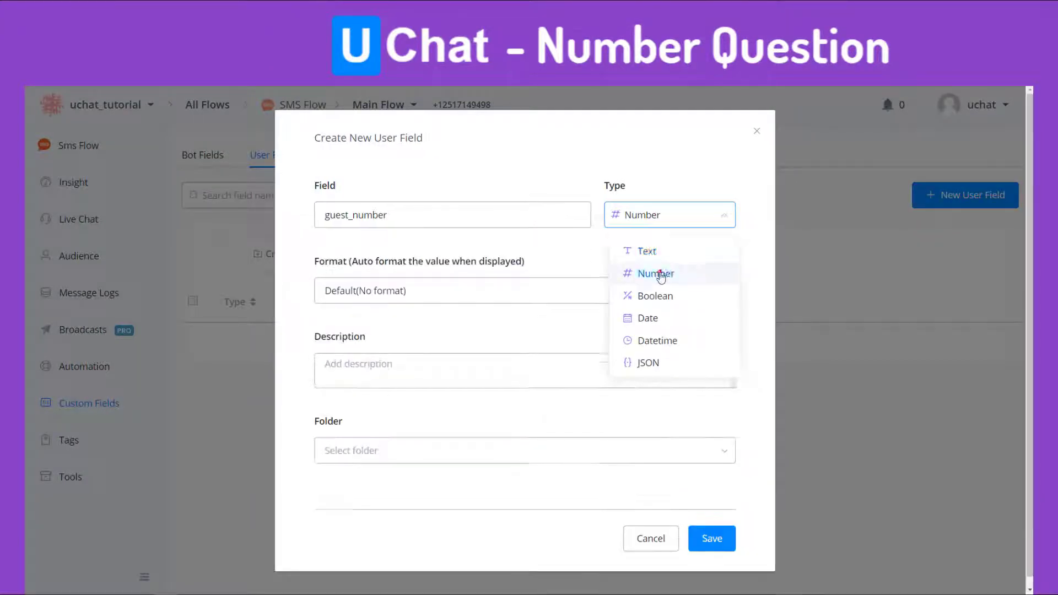
click(731, 541)
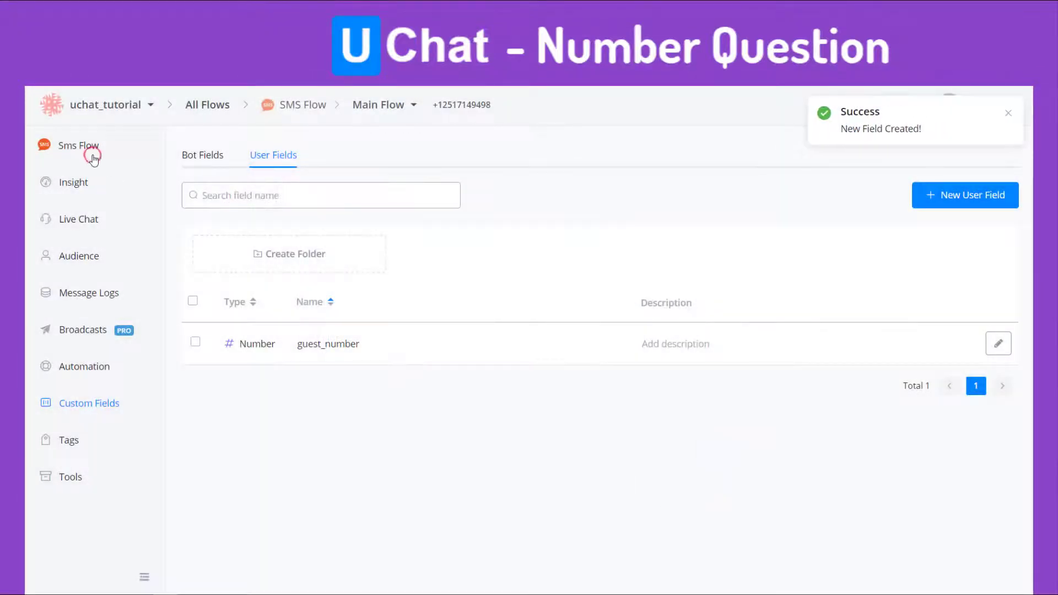
Return to the SMS flow and save the number question's response to guest_number.
click(92, 157)
click(276, 318)
click(282, 374)
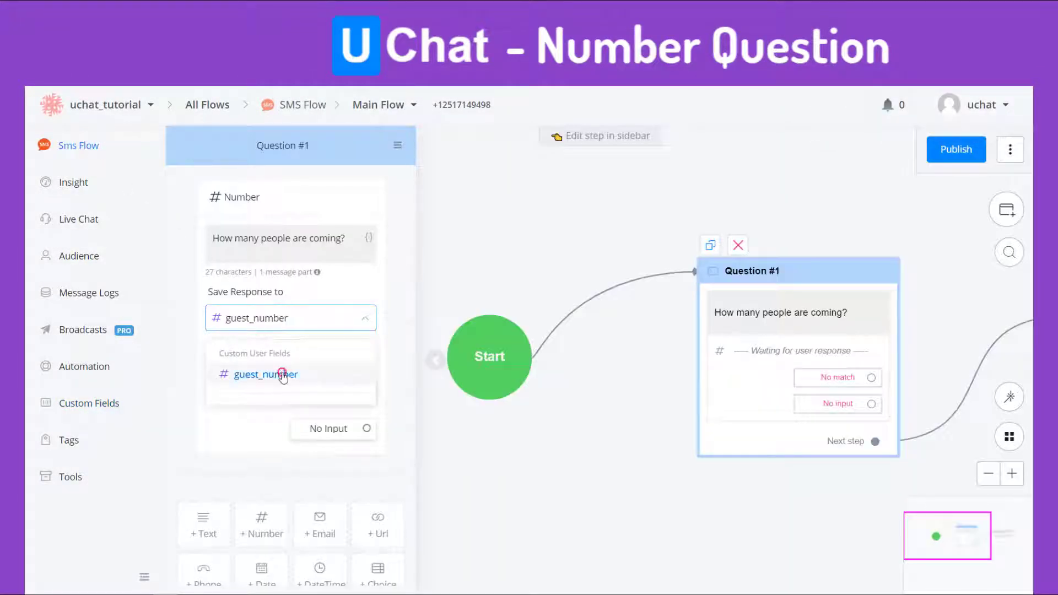
Replace the text of Send Message #1 with "Guest number:" followed by the guest_number field, and publish the flow.
scroll(283, 374, down, 3)
click(234, 510)
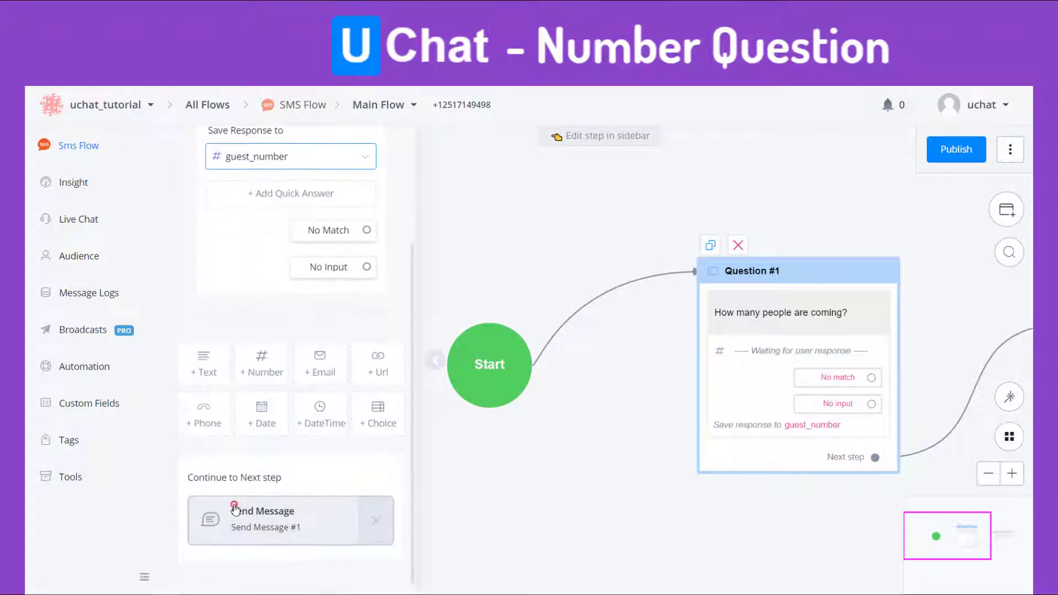
drag(347, 204, 201, 192)
key(BackSpace)
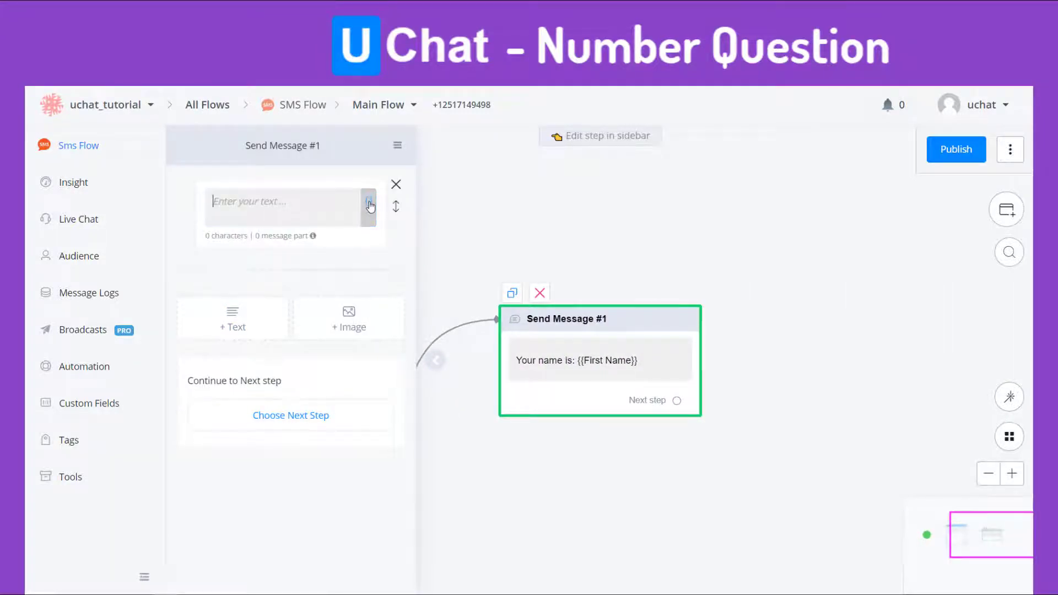
text(Guest number:)
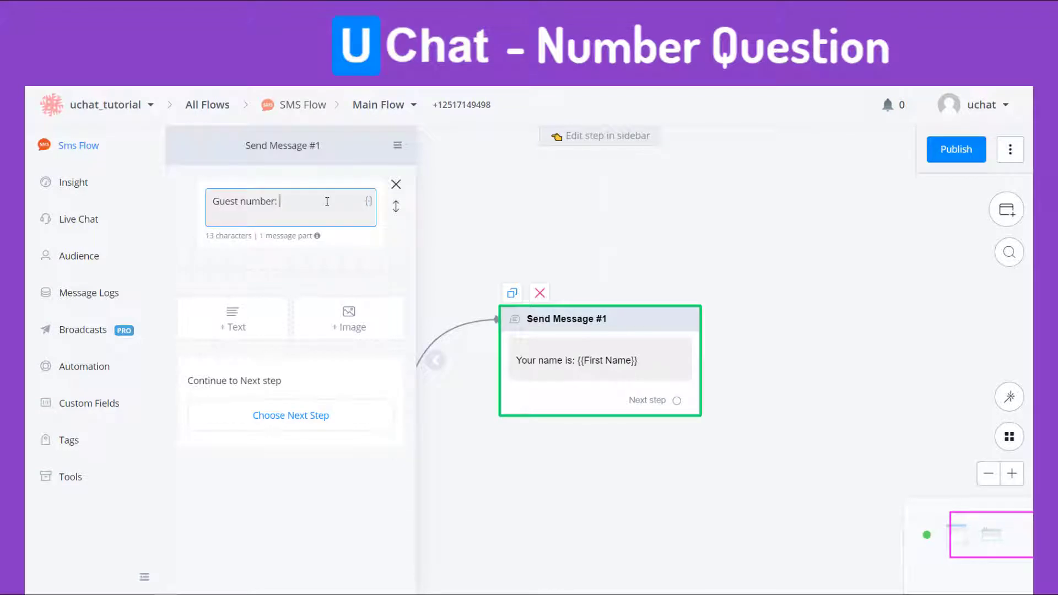
click(368, 202)
click(402, 146)
text(nu)
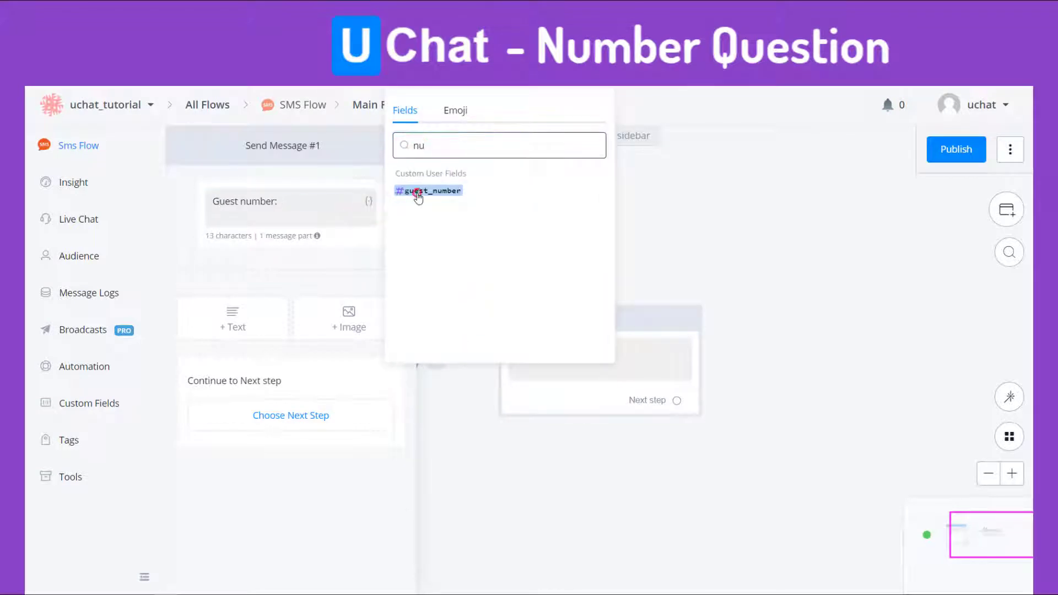
click(418, 191)
click(943, 160)
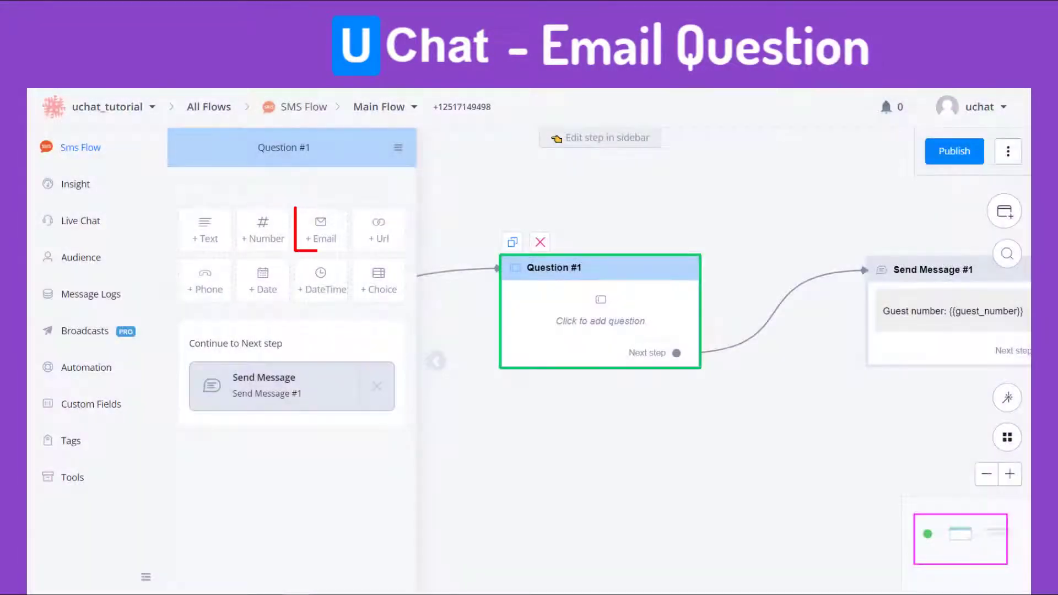
Add an email question reading "Please leave your contact Email:" and save its response to the Email field.
click(341, 236)
click(327, 237)
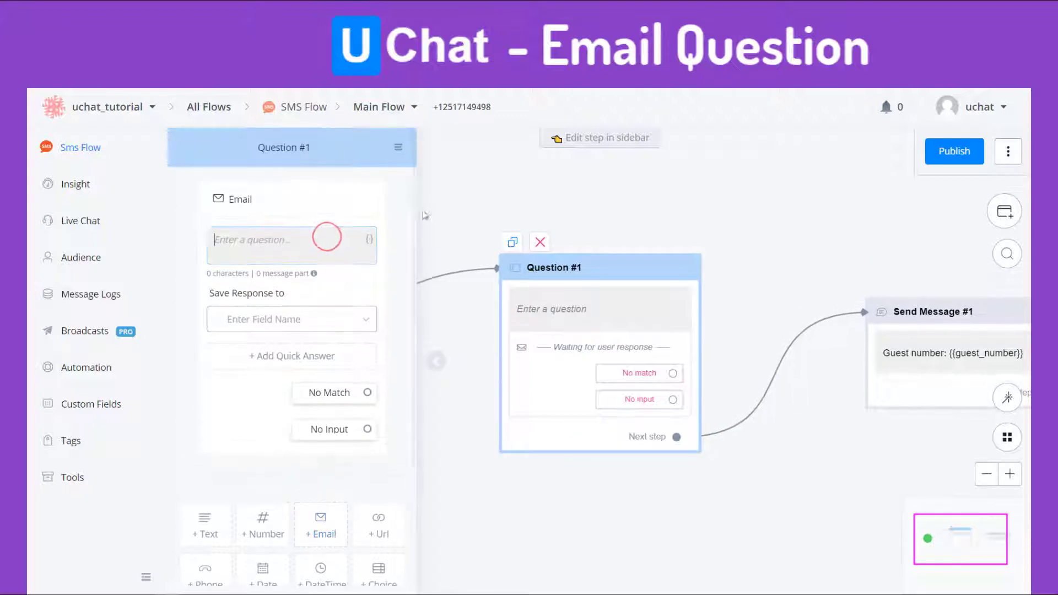
text(Please leave your contact Email:)
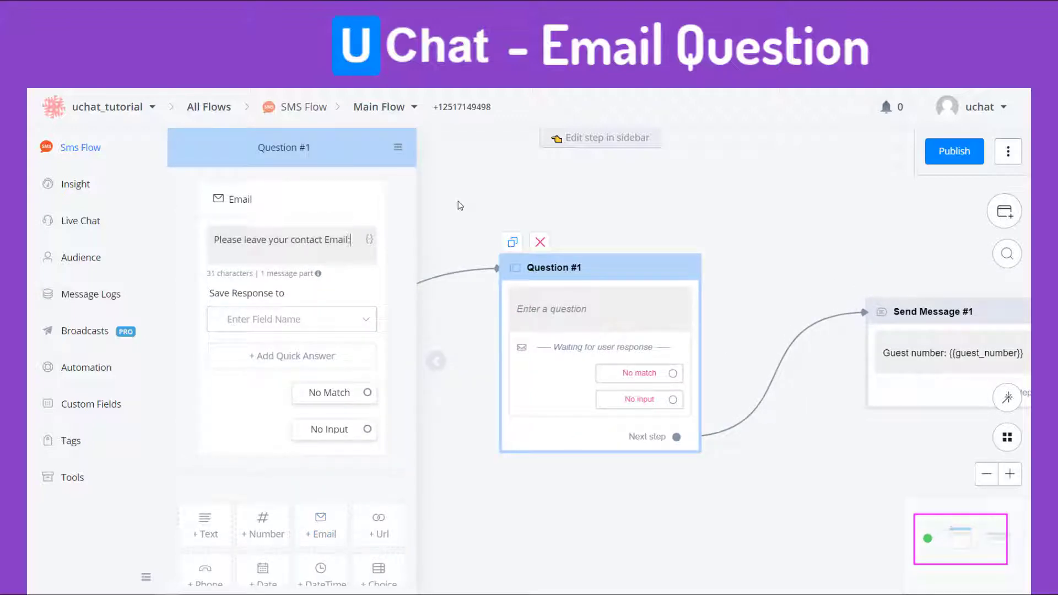
click(347, 322)
click(276, 379)
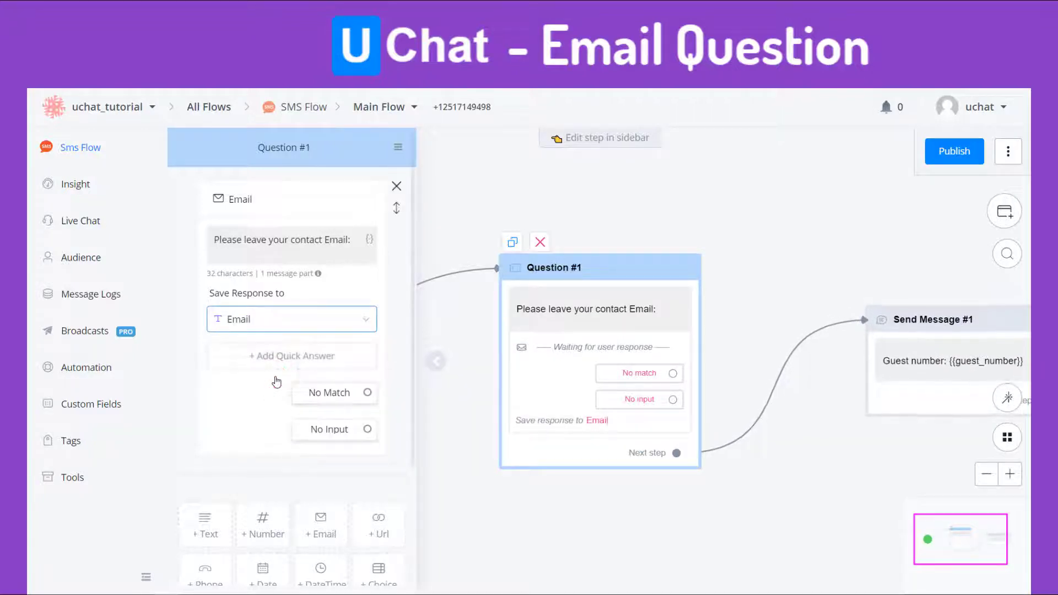
Set the email question's no-match retry message to "Sorry, the email is invalid, please try again:".
click(321, 400)
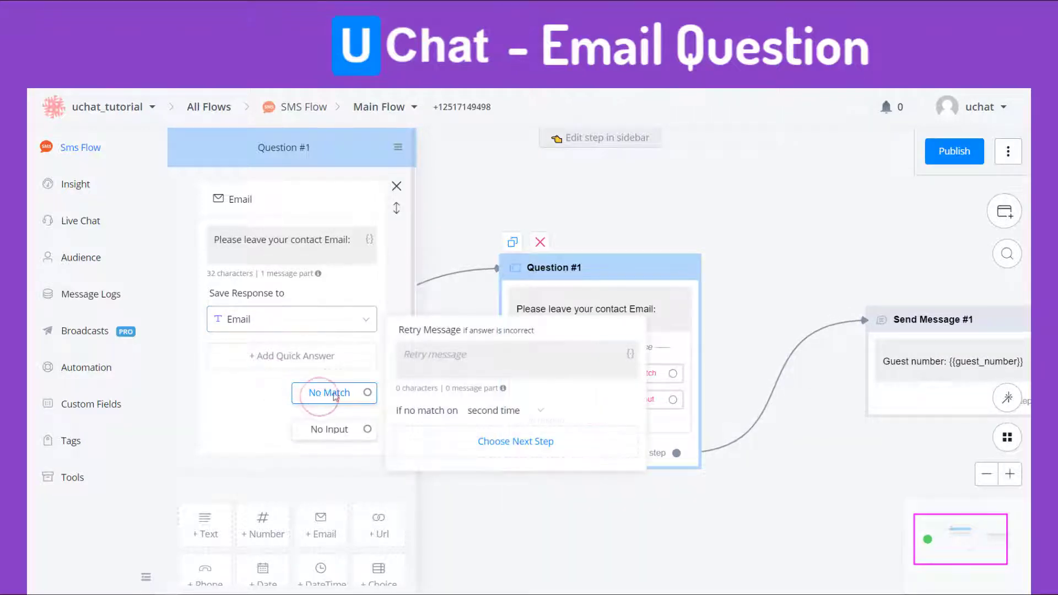
click(416, 363)
text(Sorry, the email is invalid, please try again:)
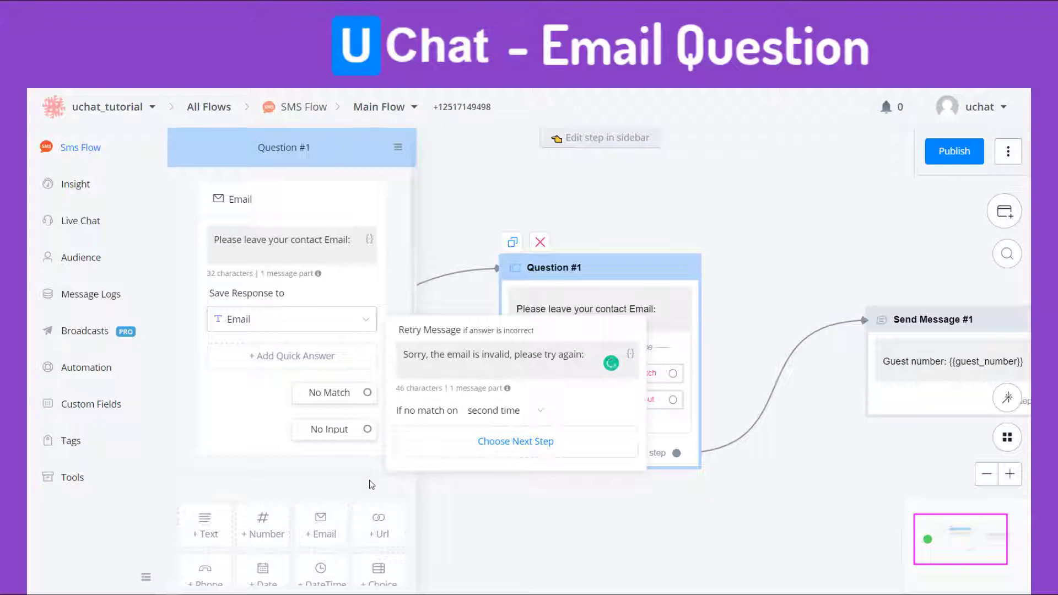
click(370, 480)
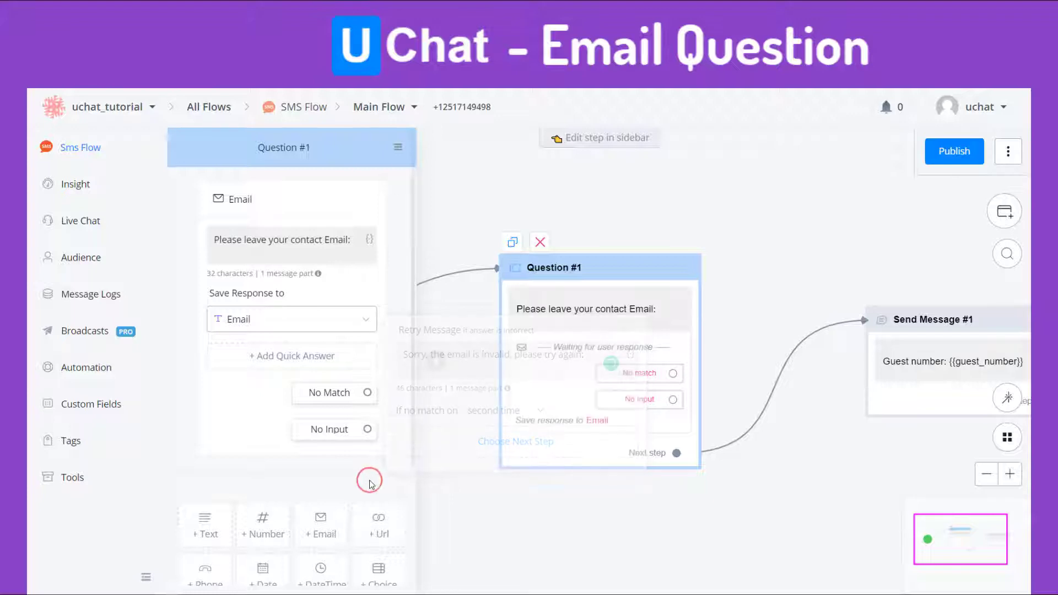
Replace the text of Send Message #1 with "Your email is :" followed by the Email field, and publish the flow.
scroll(330, 507, down, 3)
click(300, 528)
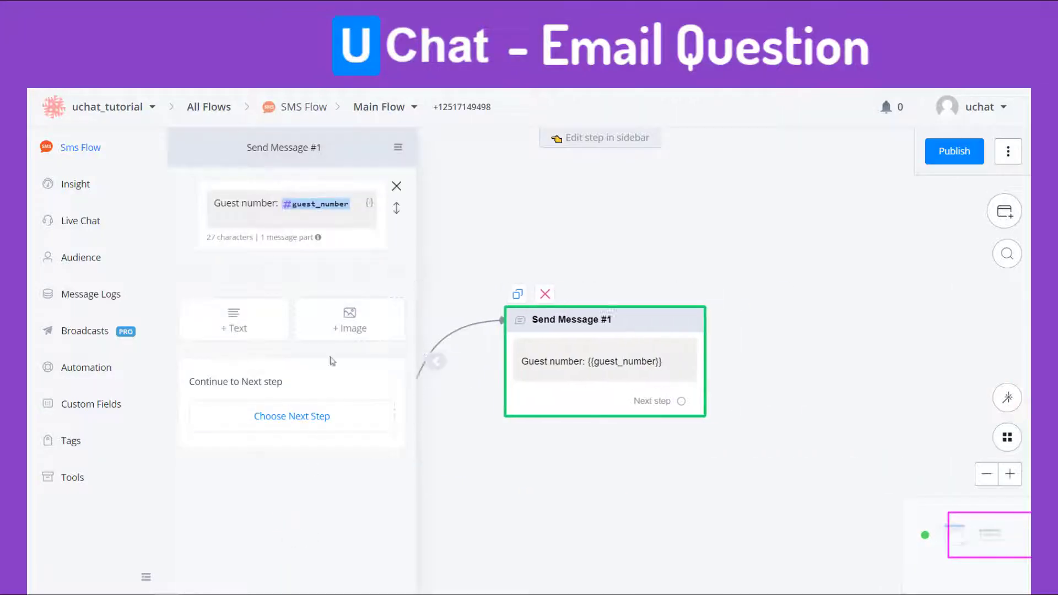
click(358, 212)
key(ctrl+a)
key(BackSpace)
text(Your )
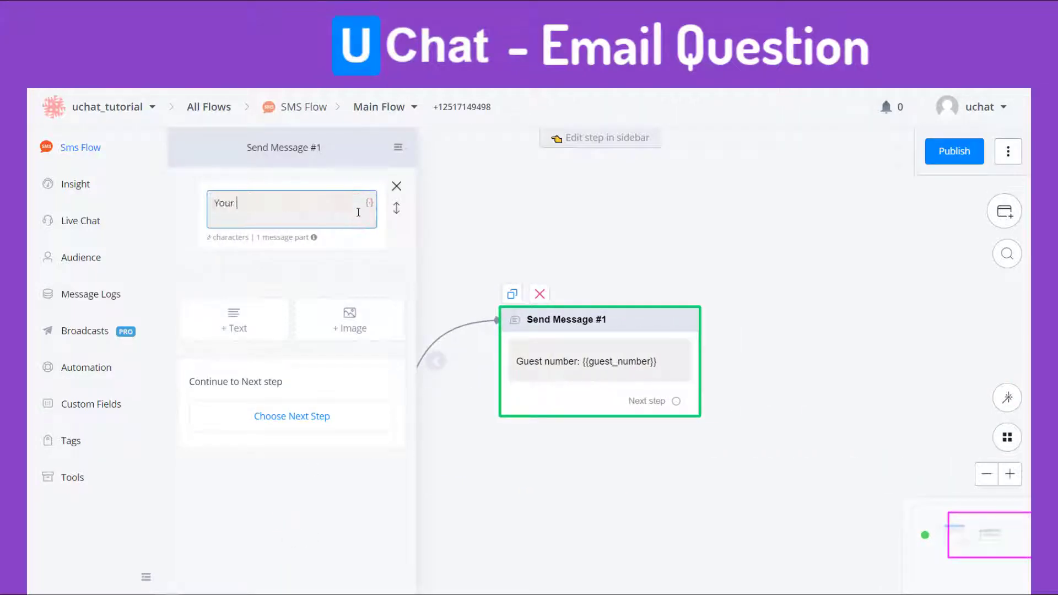
text(email is :)
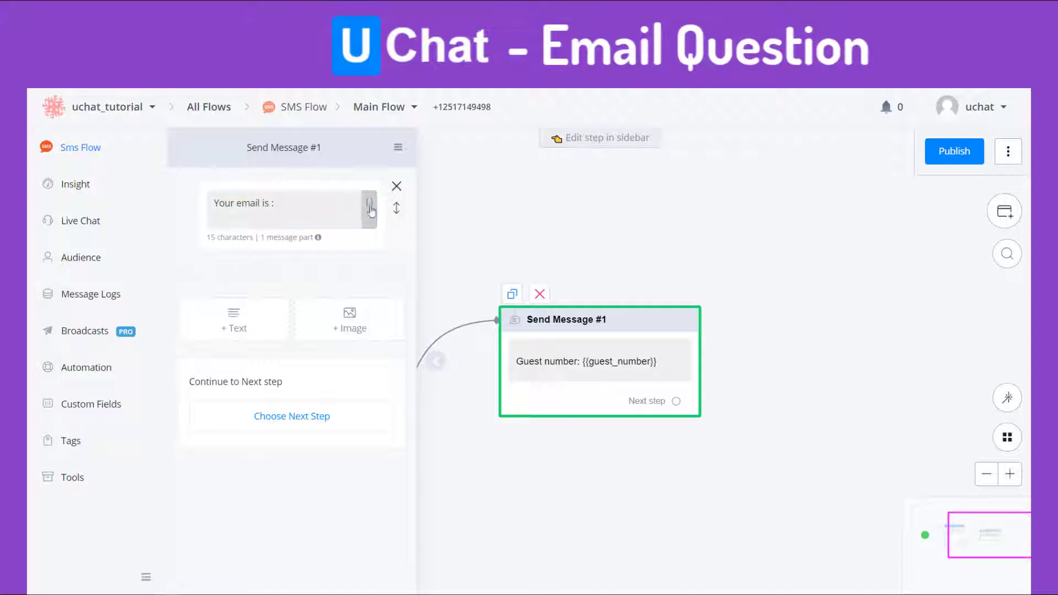
click(369, 203)
click(415, 189)
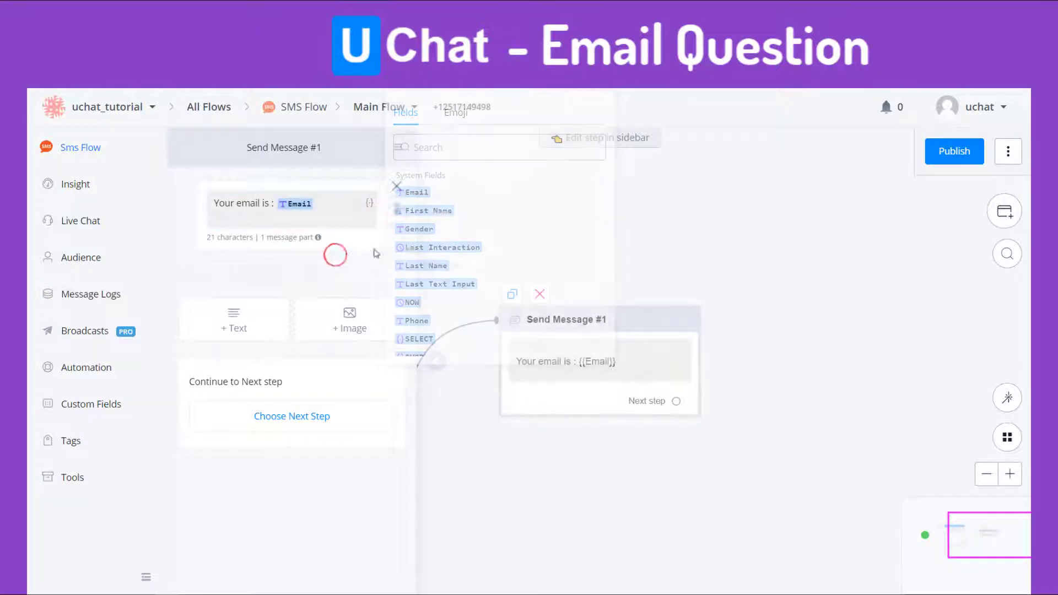
click(973, 157)
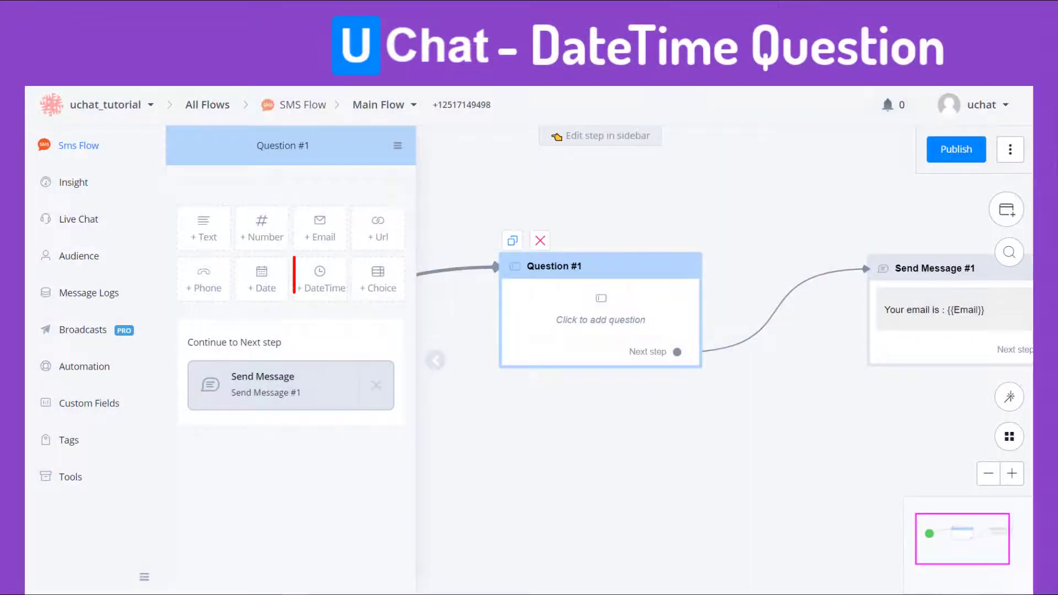
Add a DateTime question reading "When will you be joining us?" to Question #1.
click(341, 274)
click(350, 214)
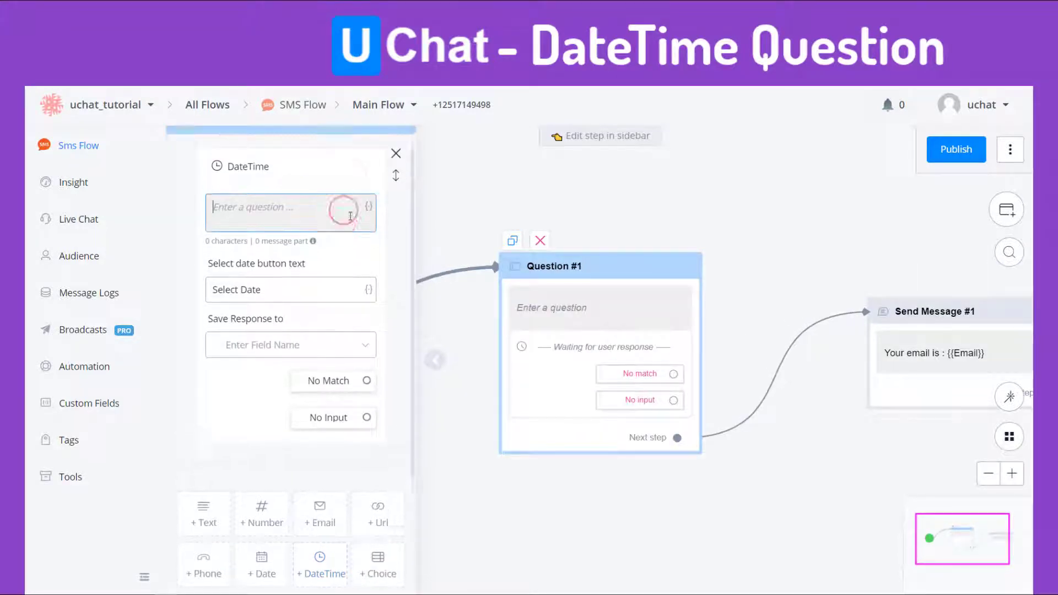
text(When will you be joining us?)
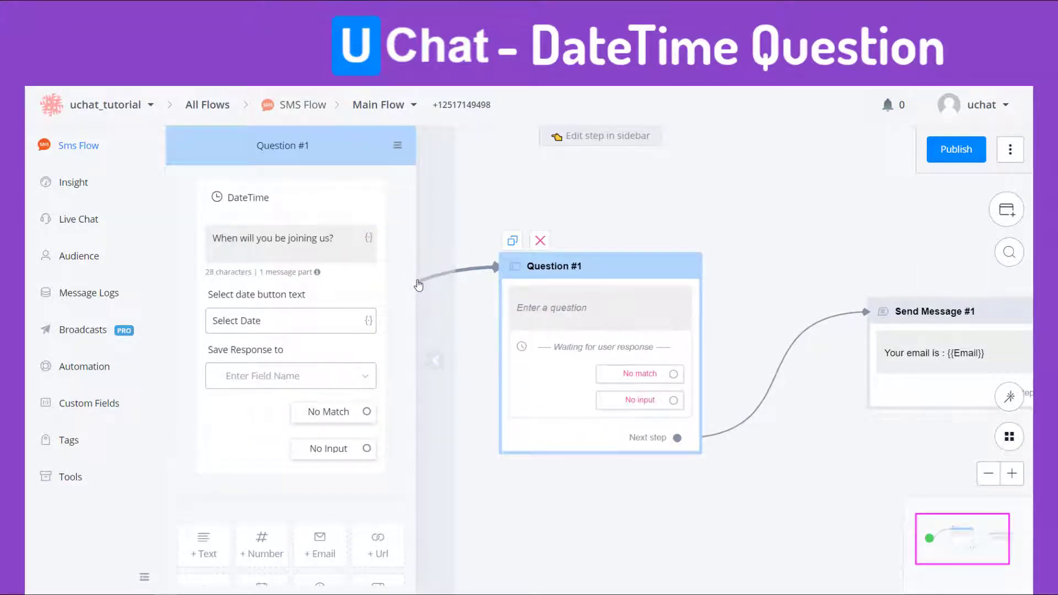
Start a new custom user field named dining_time with the type Datetime.
click(137, 408)
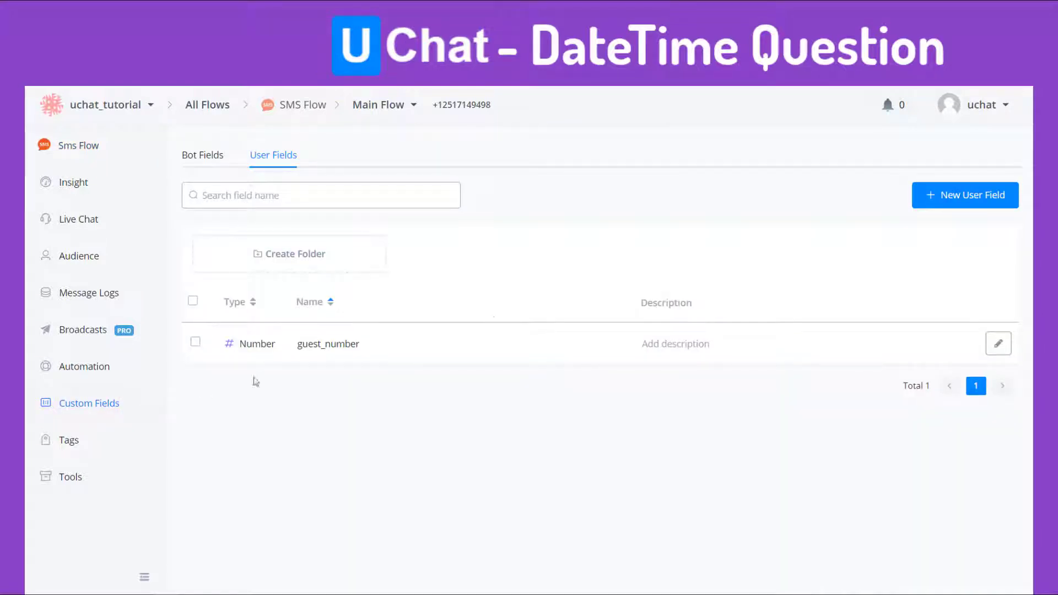
click(955, 207)
click(569, 216)
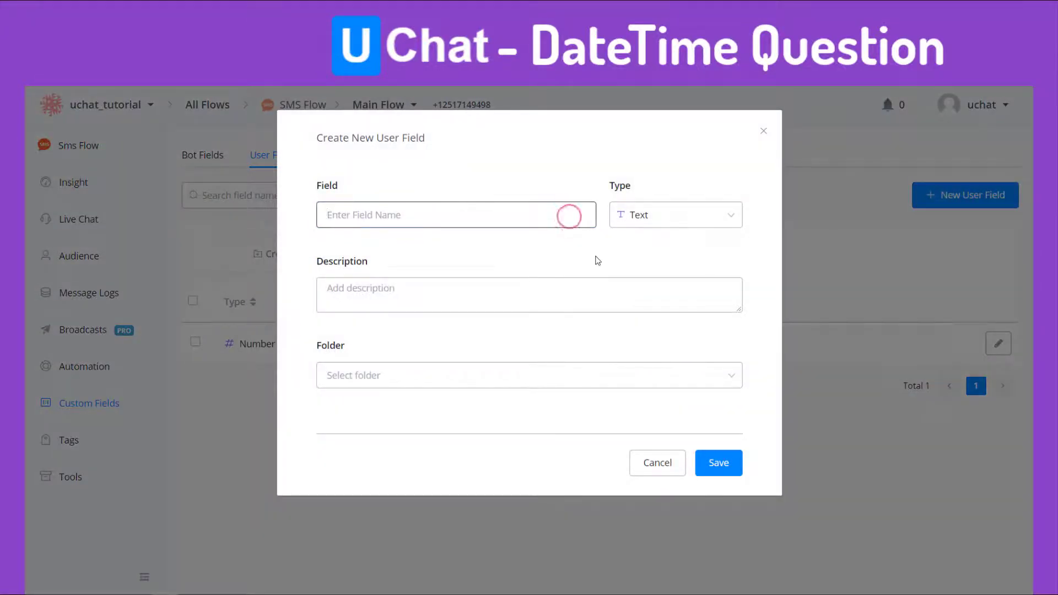
text(dining_time)
click(626, 223)
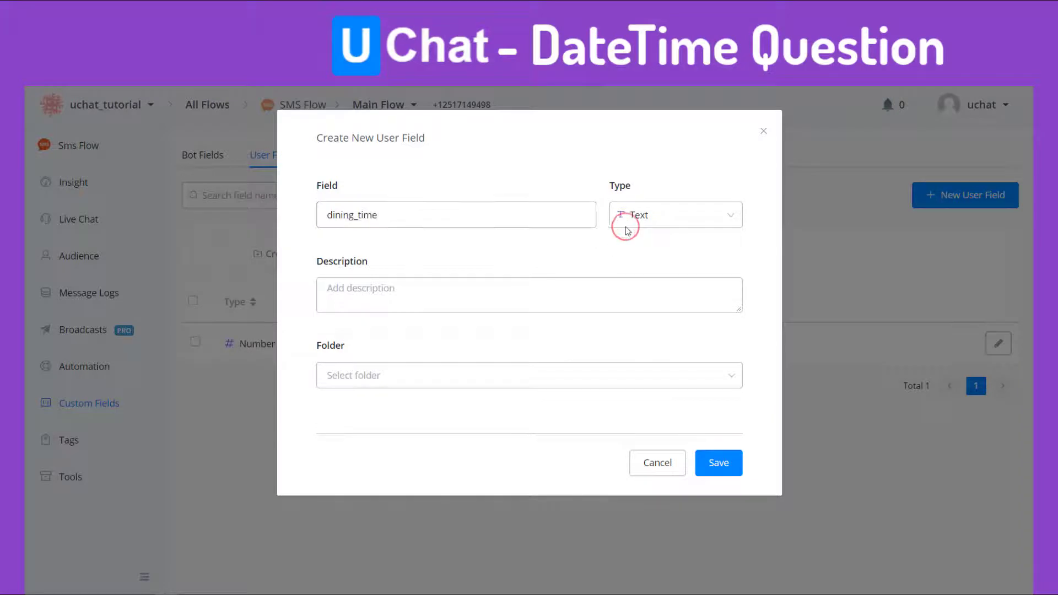
click(670, 341)
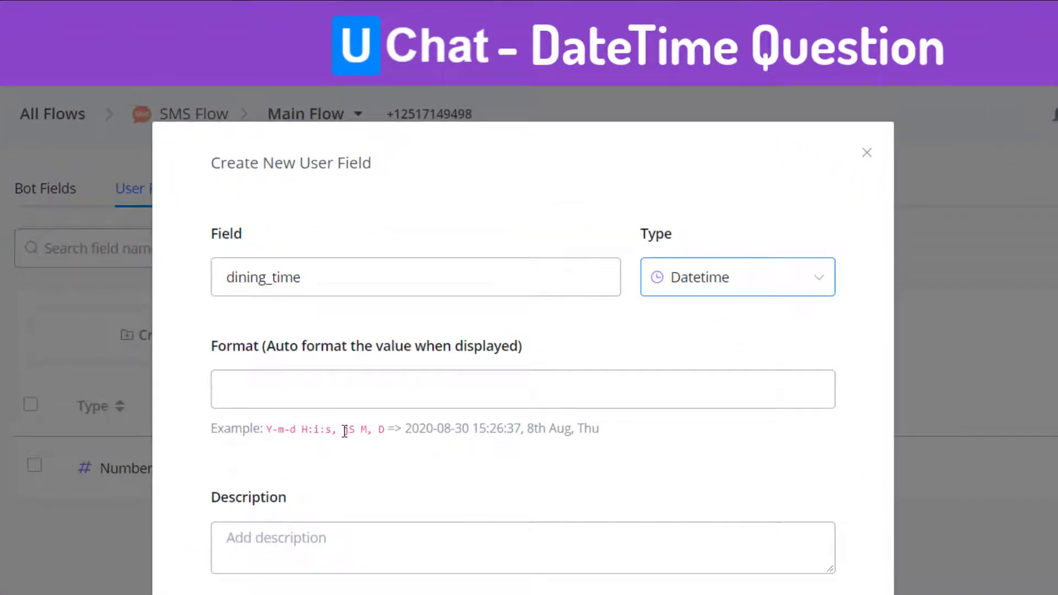
Set the dining_time field's display format to "jS M, D, H:i" and save the field.
drag(344, 429, 385, 429)
key(ctrl+c)
click(354, 389)
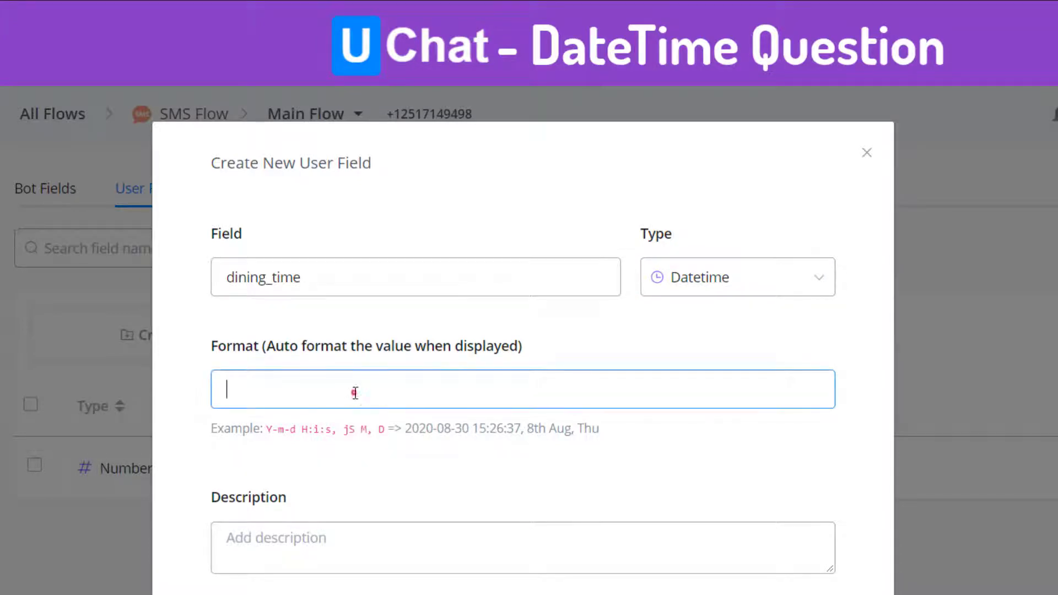
key(ctrl+v)
drag(304, 432, 319, 430)
click(310, 382)
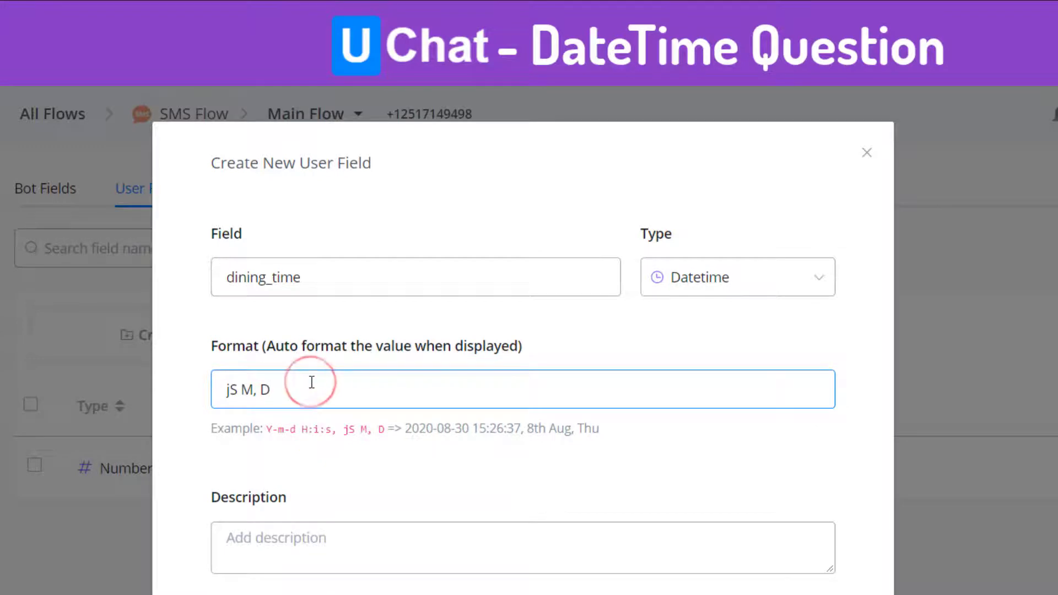
text(, H:i)
click(698, 569)
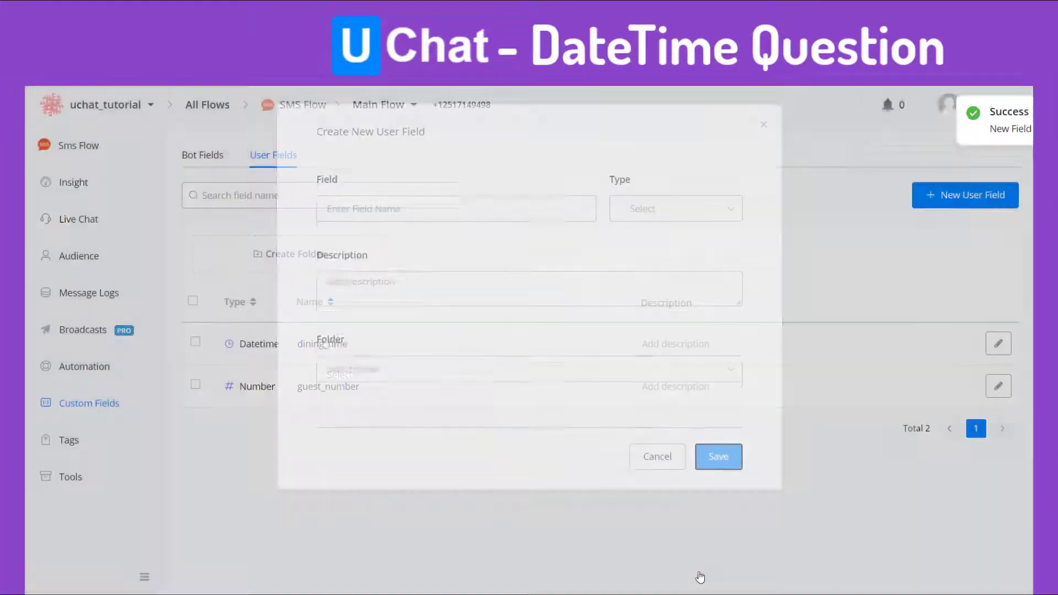
Return to the SMS flow and save the DateTime question's response to dining_time.
click(88, 158)
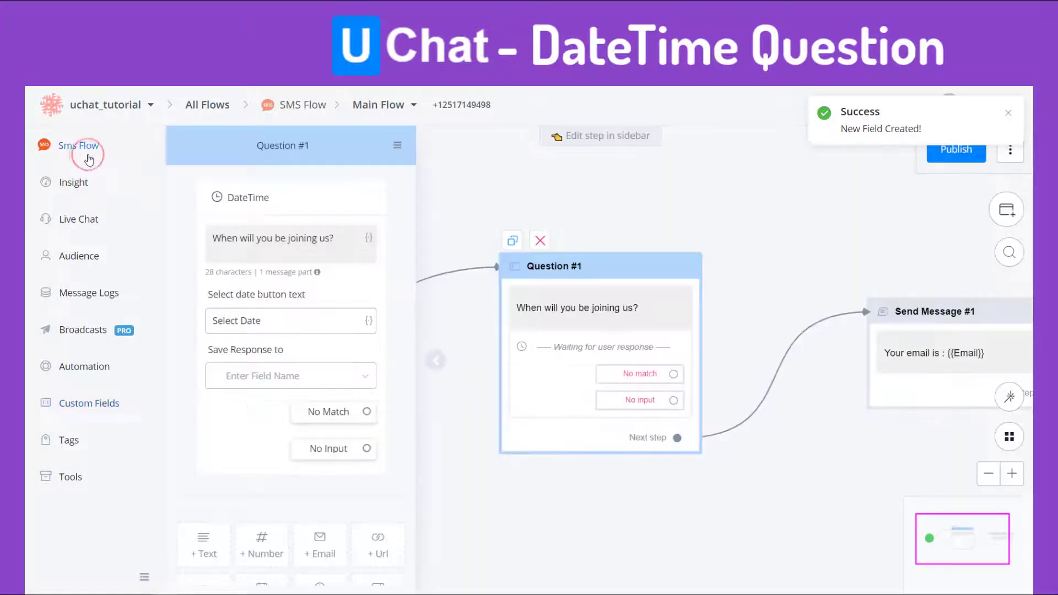
click(248, 377)
click(259, 432)
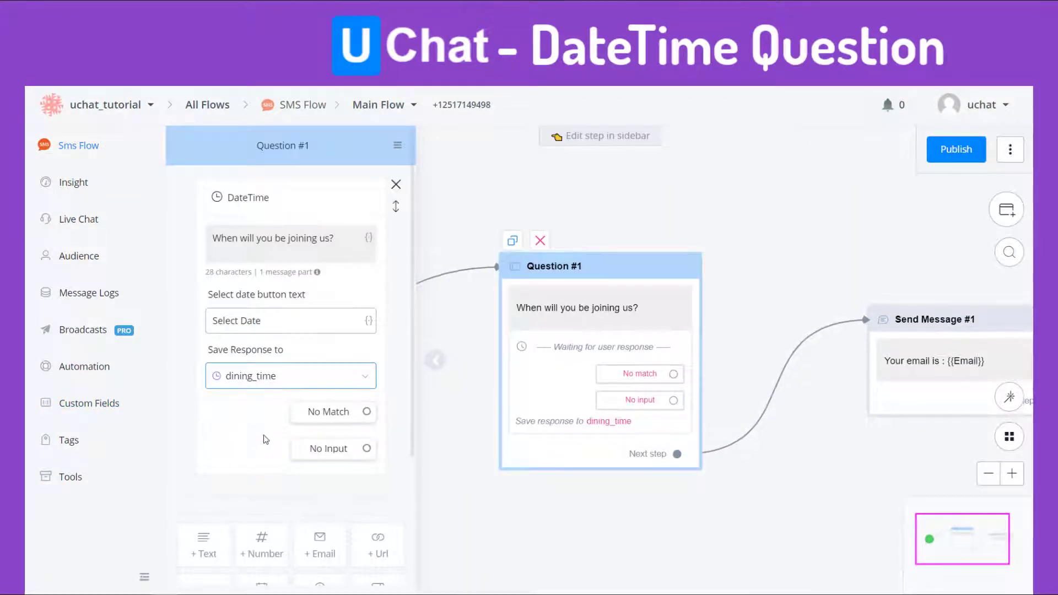
Set the DateTime question's user input to expire in 5 minutes when there is no input.
click(332, 449)
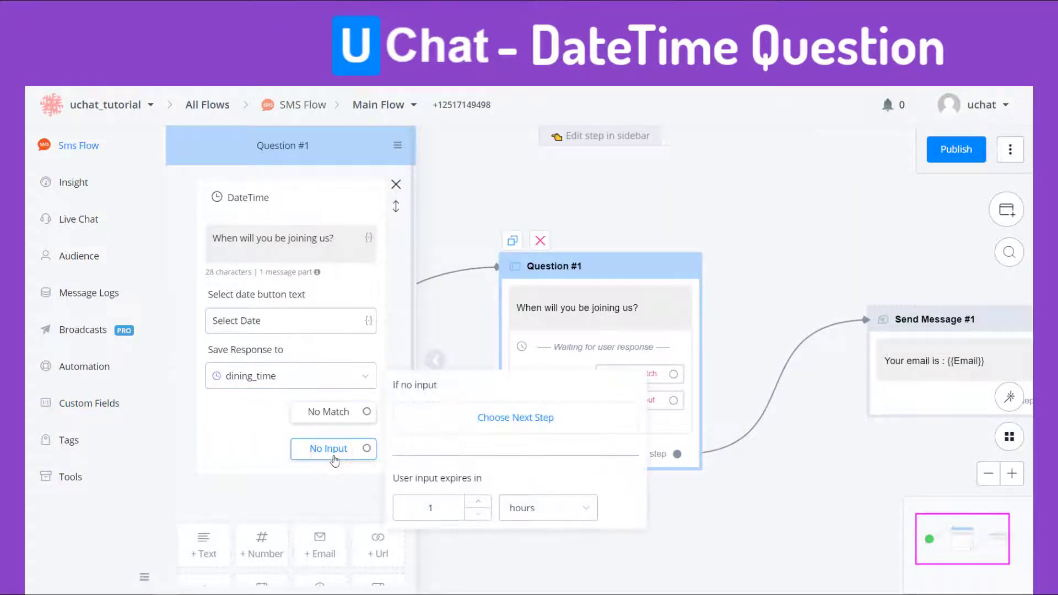
double_click(431, 507)
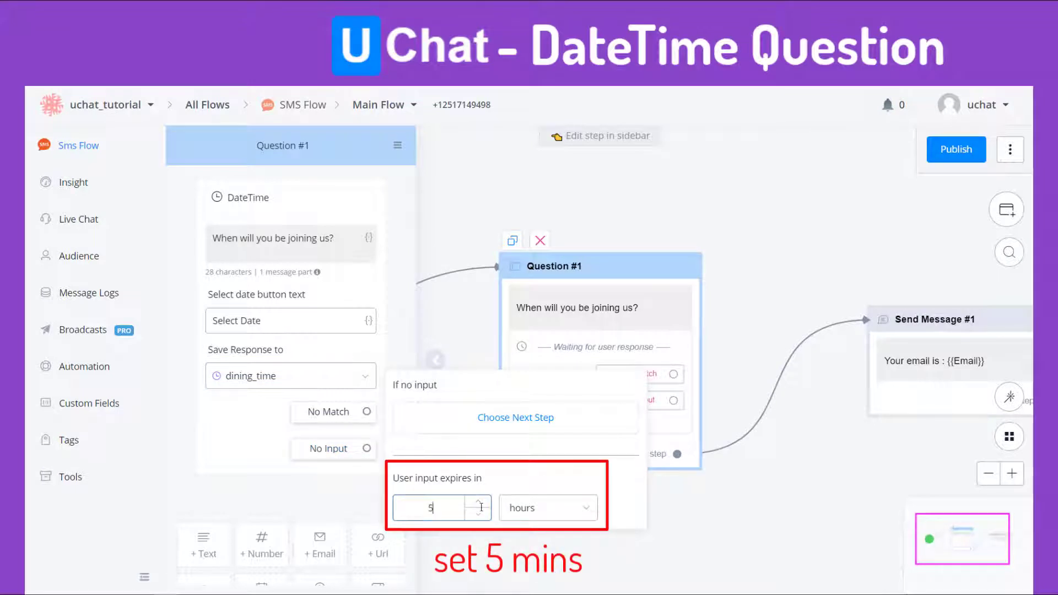
click(515, 509)
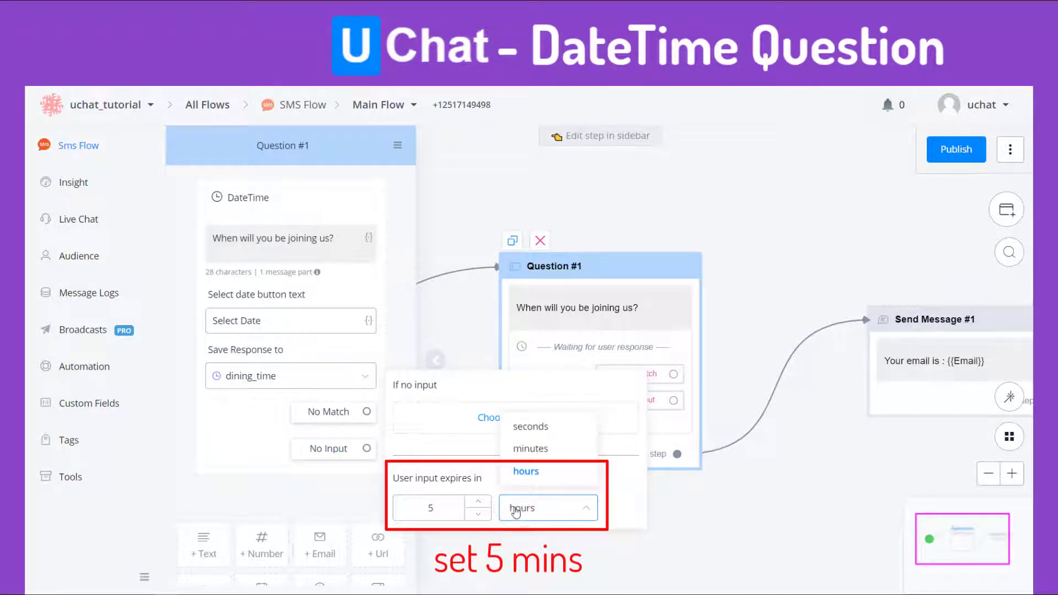
click(535, 448)
Add a new Send Message step for the no-input case reading "Need any help for booking? Call me for human help".
click(535, 429)
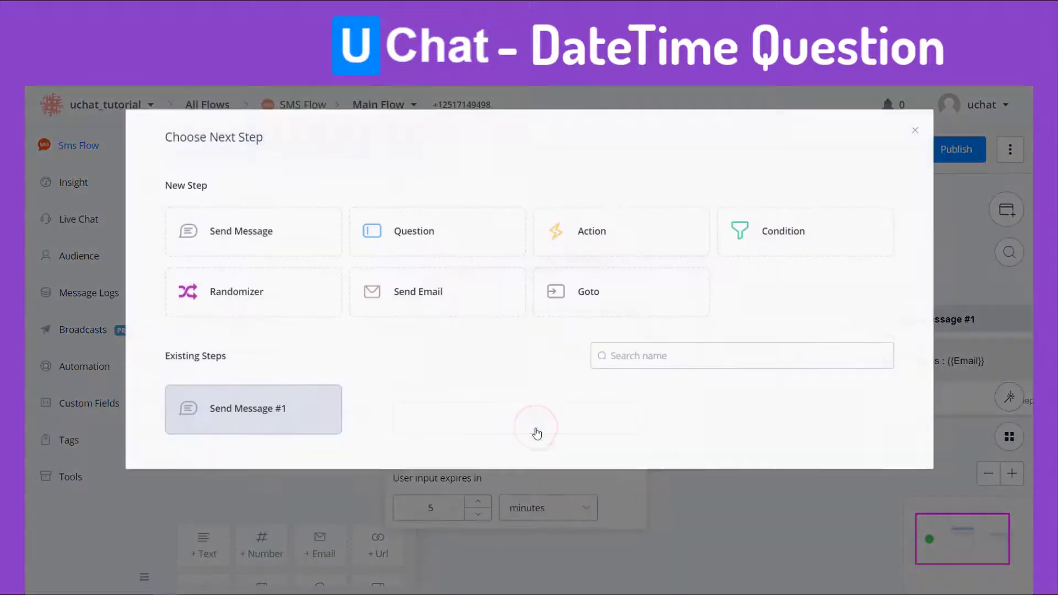
click(270, 236)
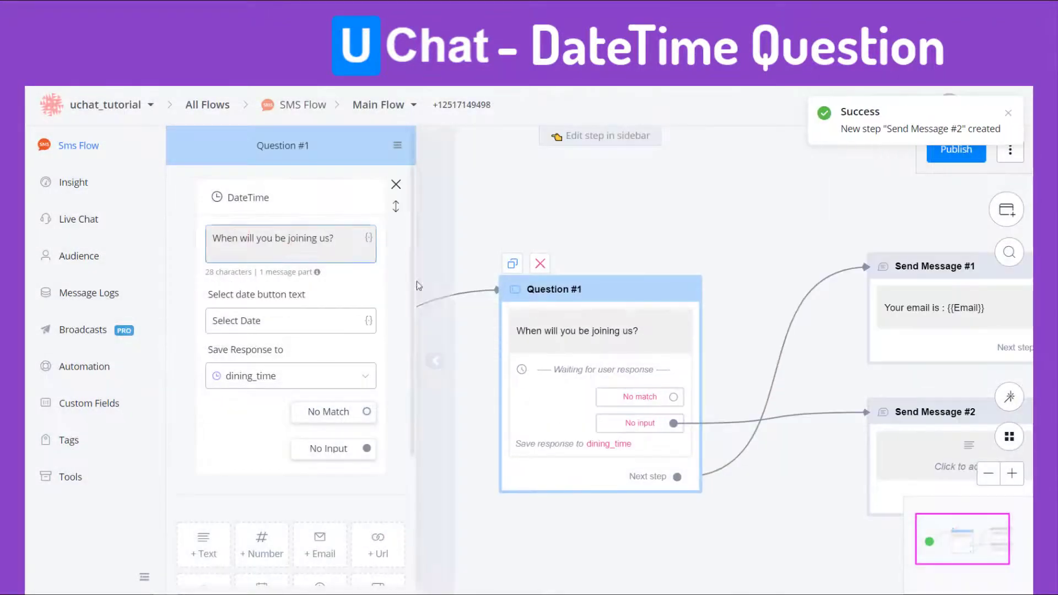
click(253, 249)
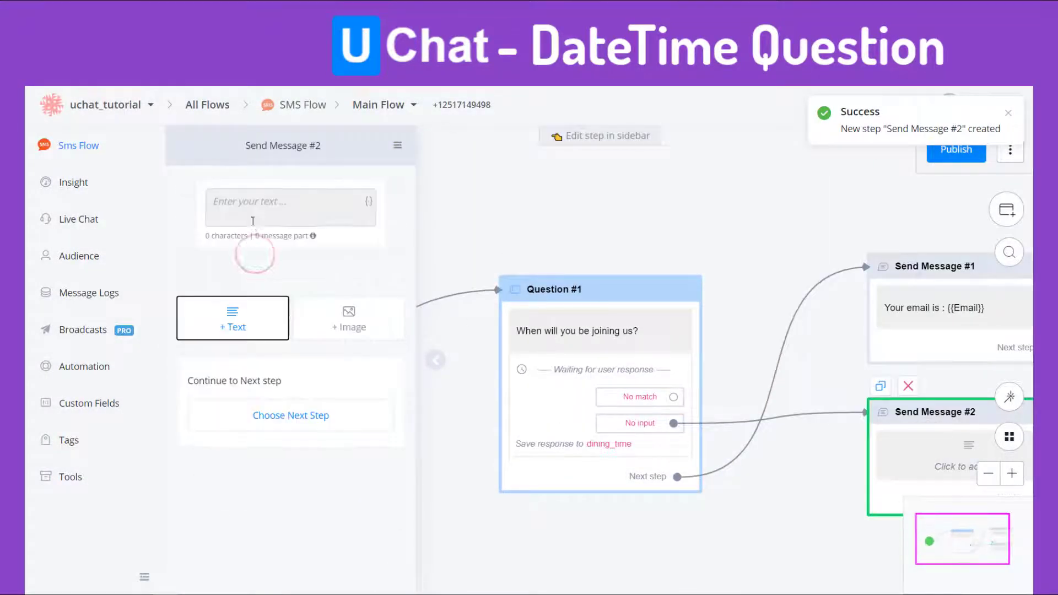
text(Need any help for booking?)
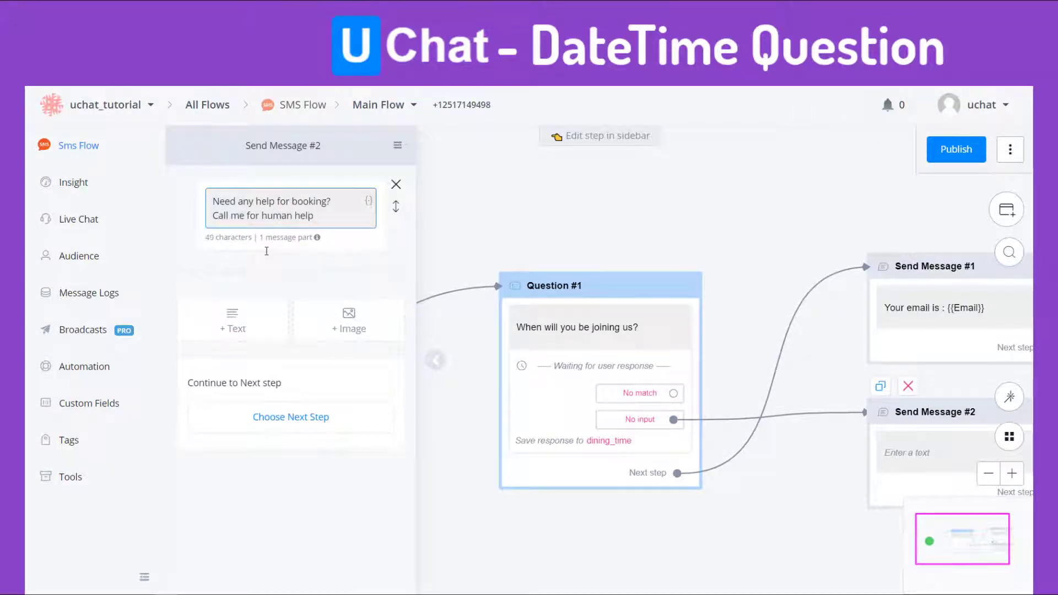
Replace the text of Send Message #1 with "Your dining time is:" followed by the dining_time field, and publish the flow.
click(662, 368)
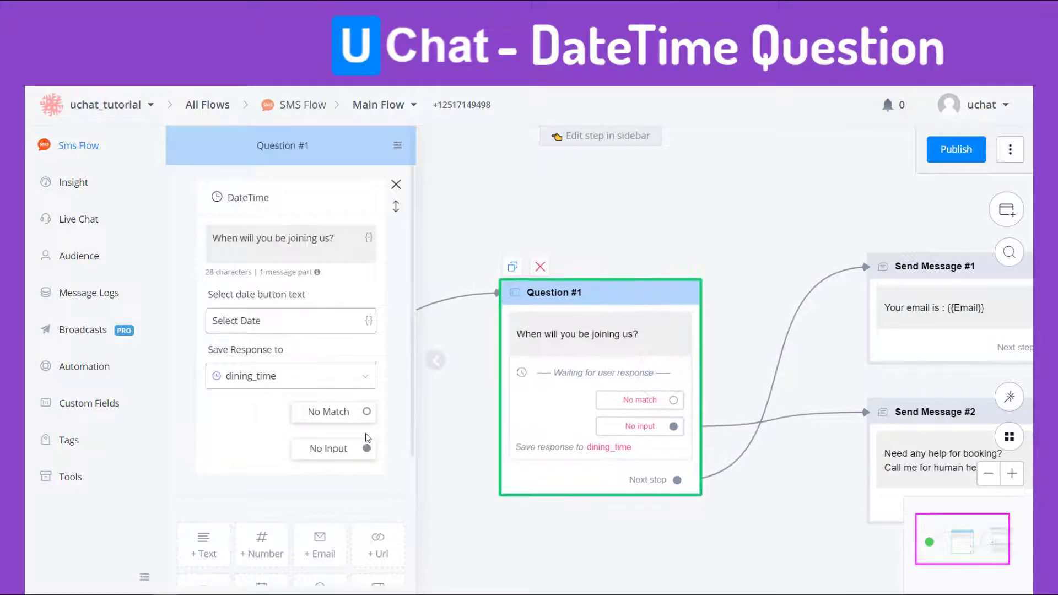
scroll(368, 438, down, 5)
click(295, 521)
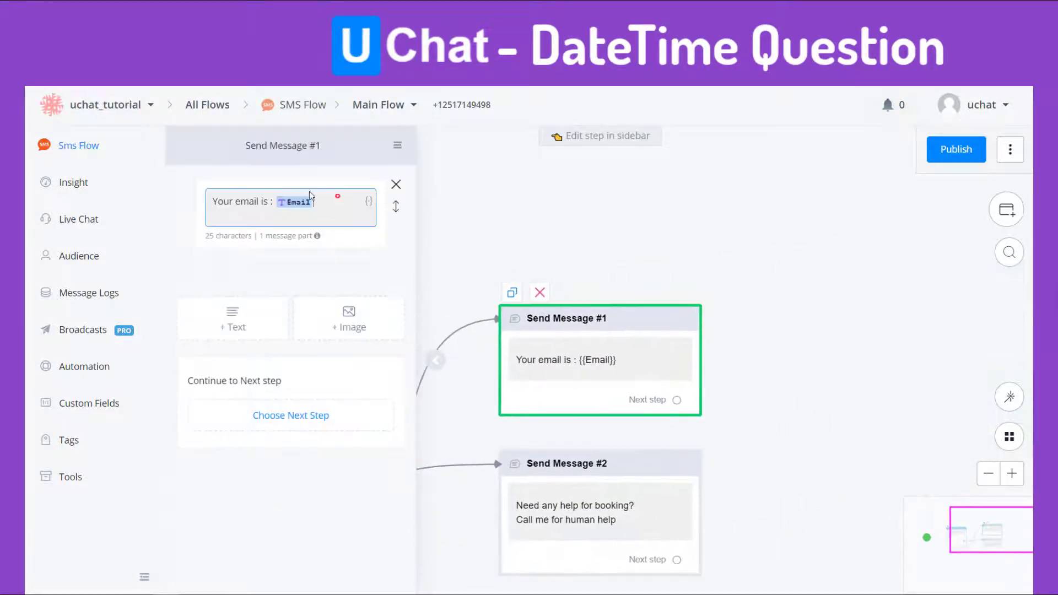
triple_click(337, 200)
text(Yo)
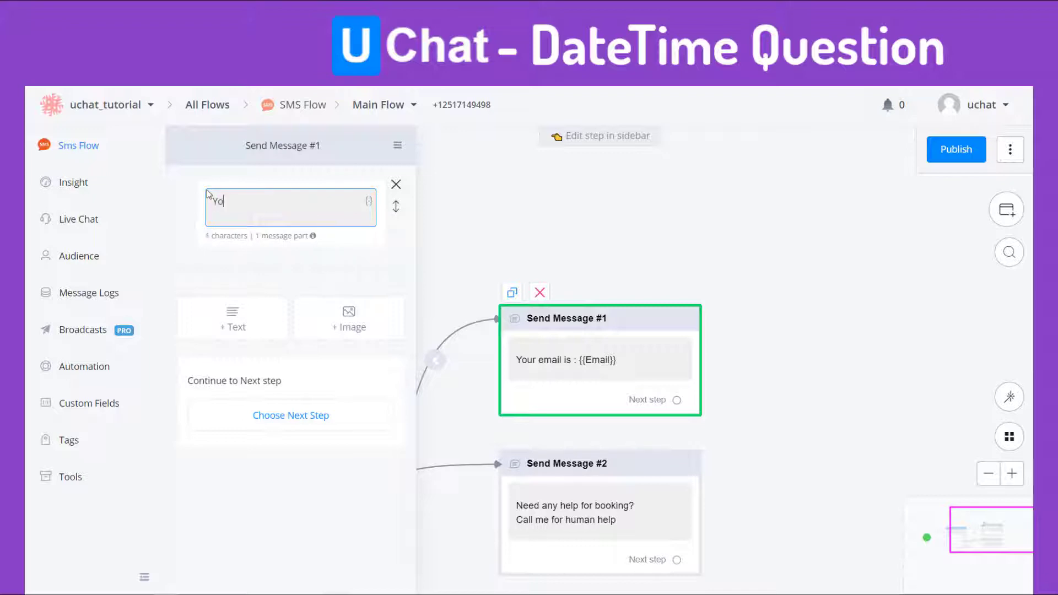
text(ur dining time is:)
click(369, 200)
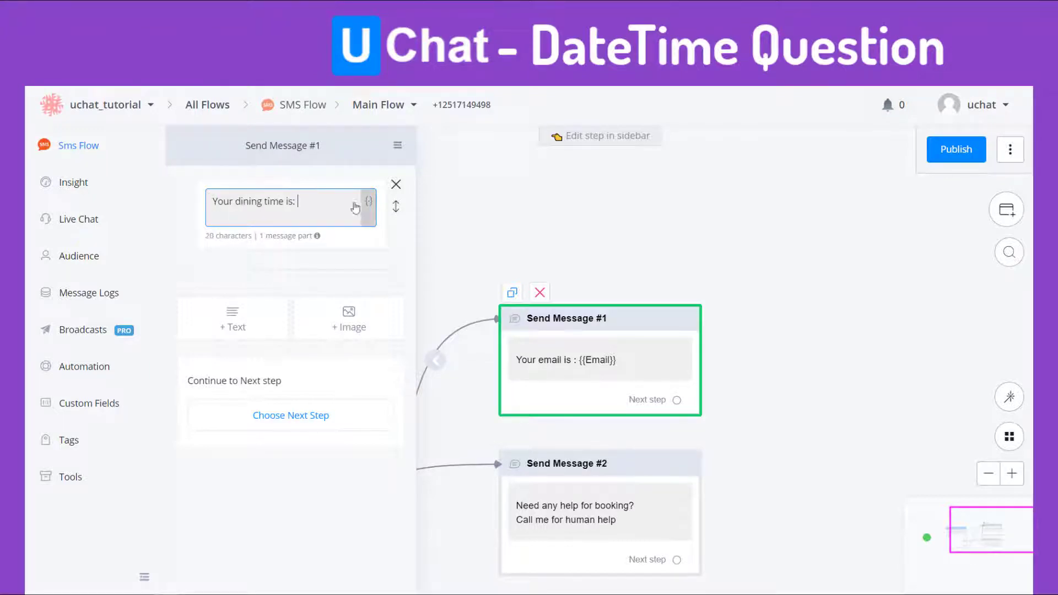
click(423, 145)
text(din)
click(425, 191)
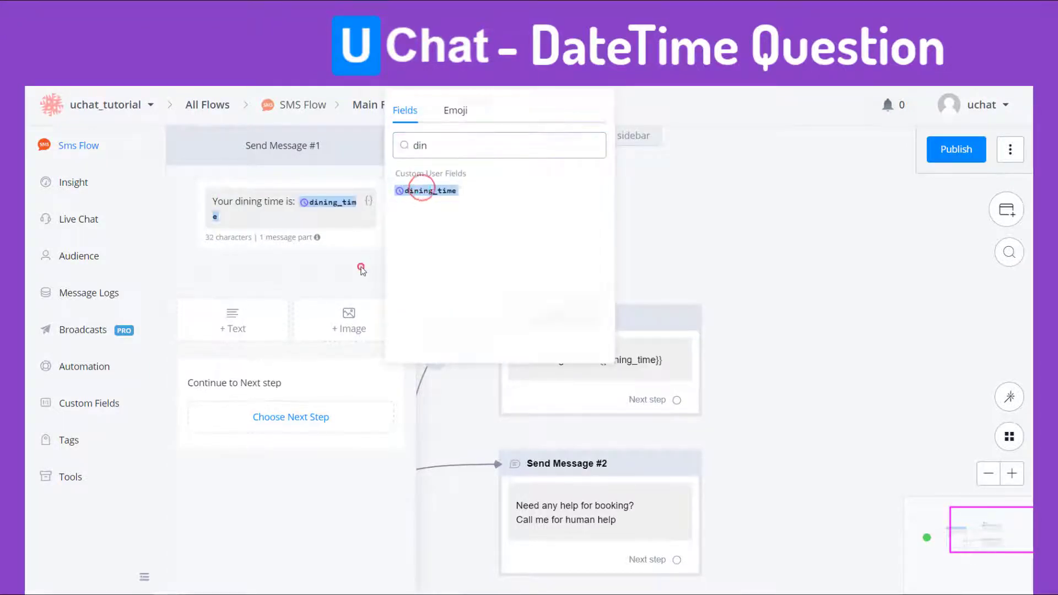
click(941, 160)
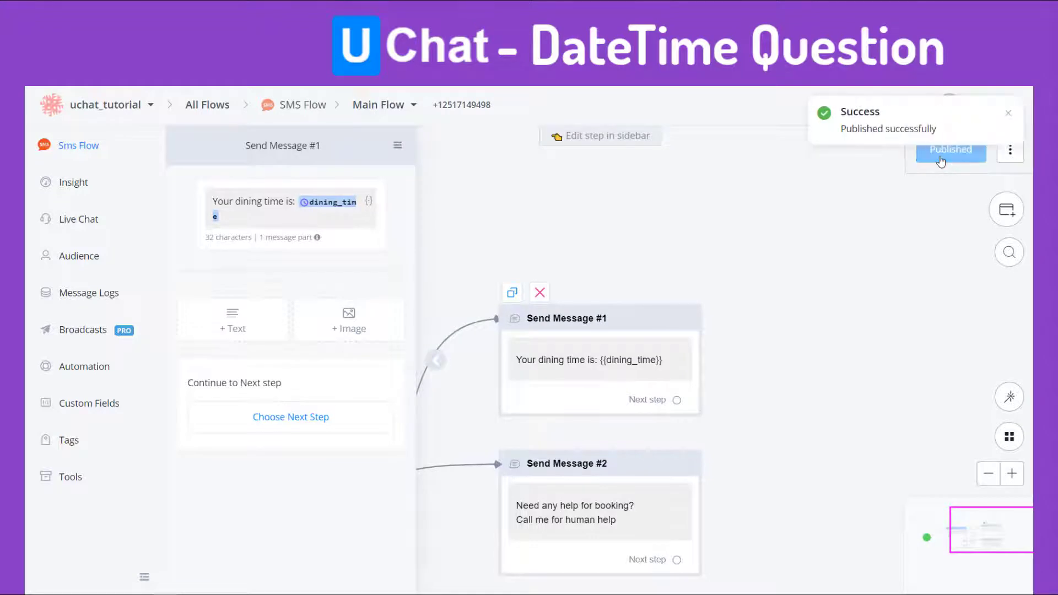
click(447, 414)
click(288, 448)
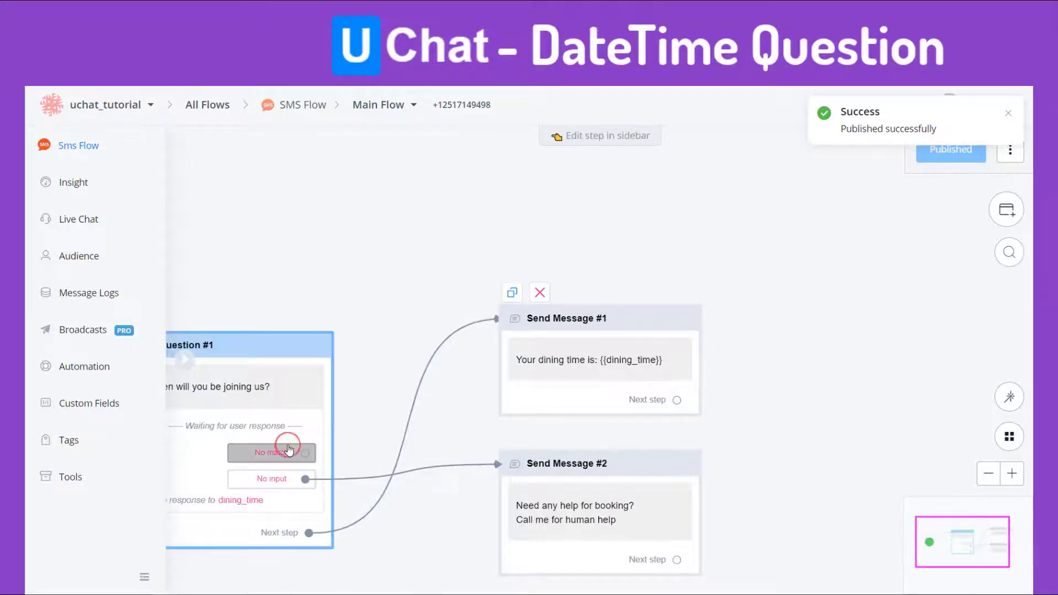
click(352, 248)
text(()
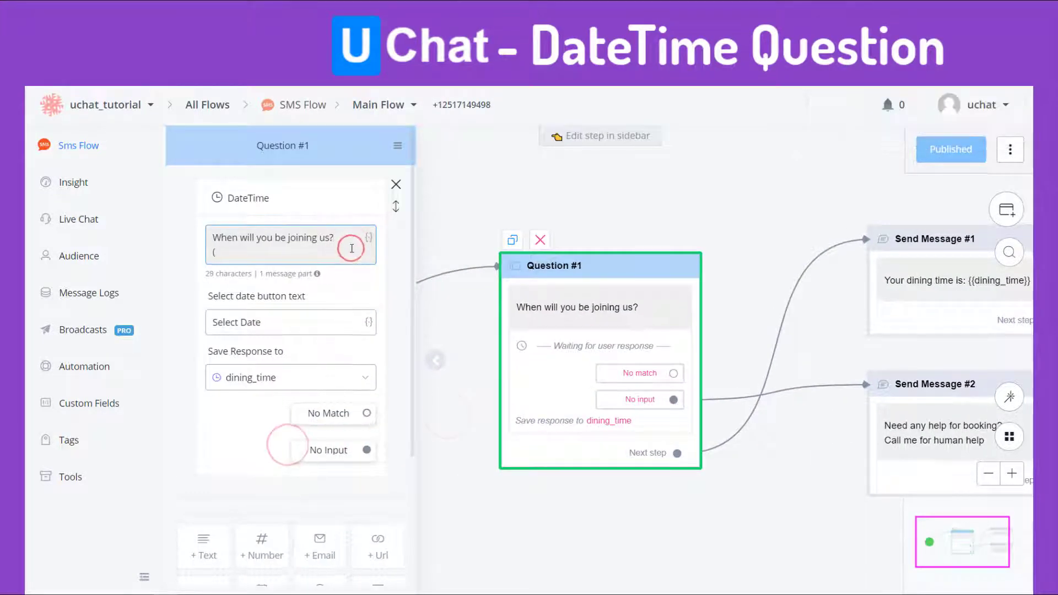
text(Please input as this format: YYYY-MM-DD HH:MM)
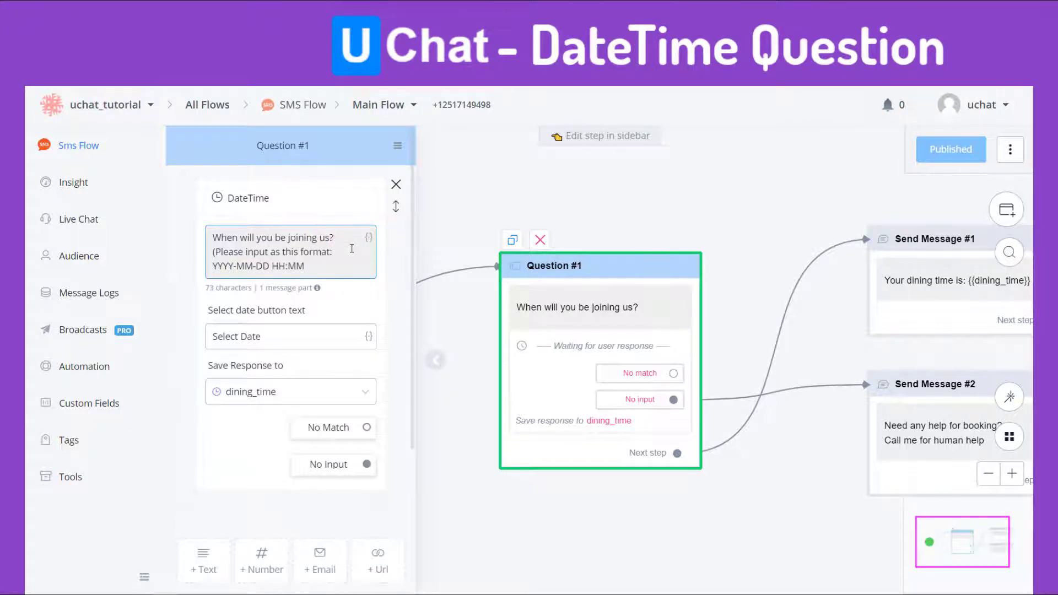
text(.)
key(Return)
text(e.)
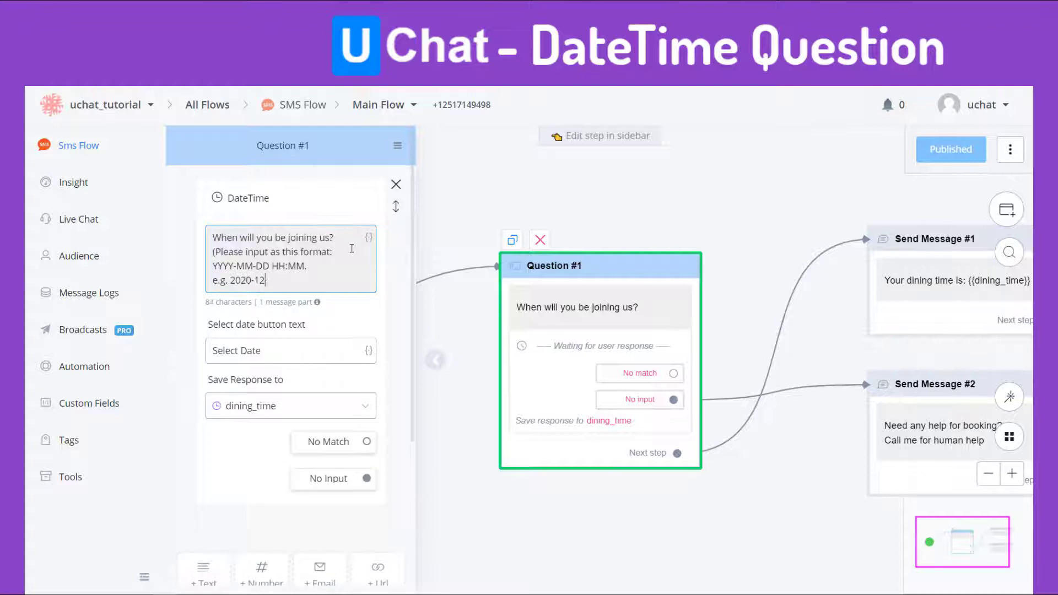
text())
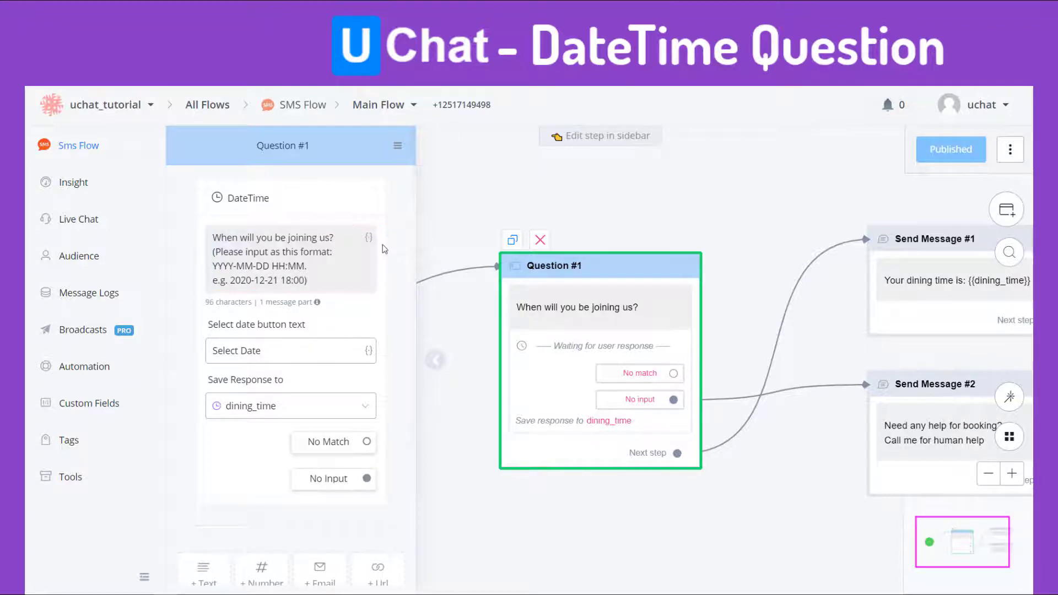
click(956, 158)
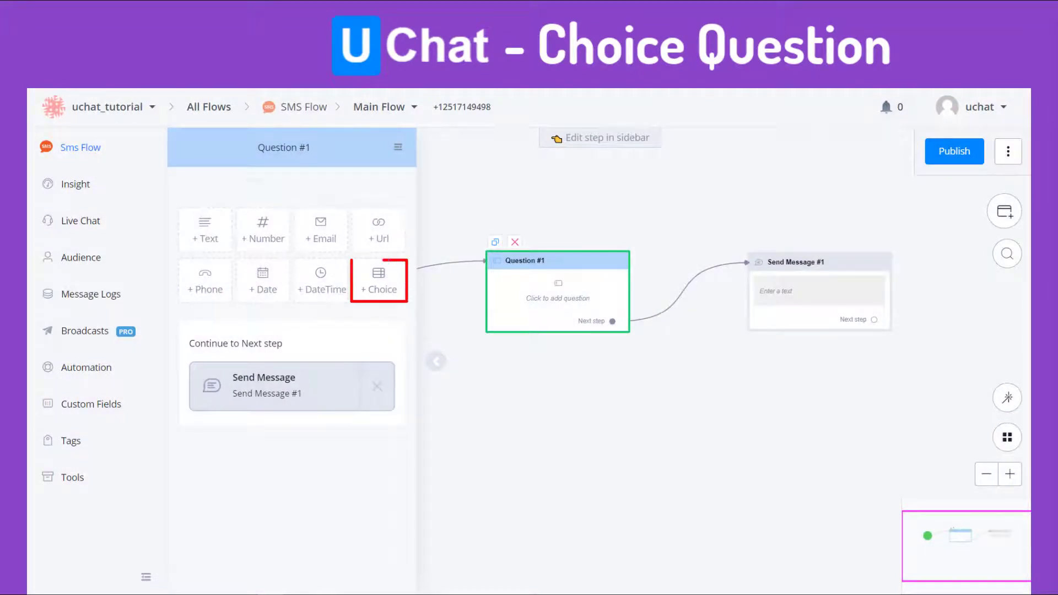
Add a Choice question reading "Which type of table would you like to have?" with lines "reply 1 for BBQ table" and "reply 2 for non-BBQ table".
click(389, 290)
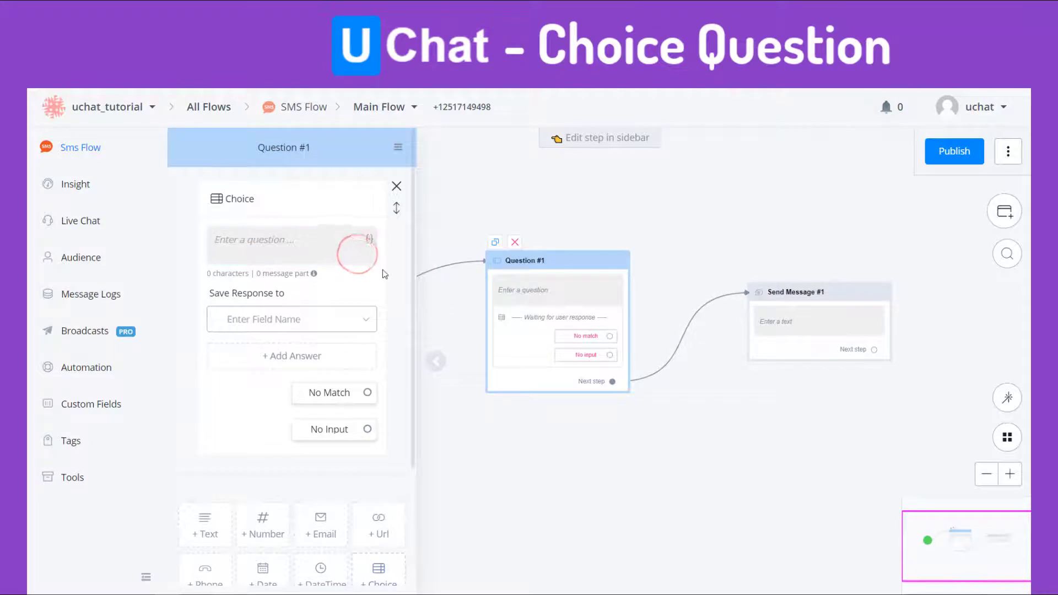
text(Which type of table would you like)
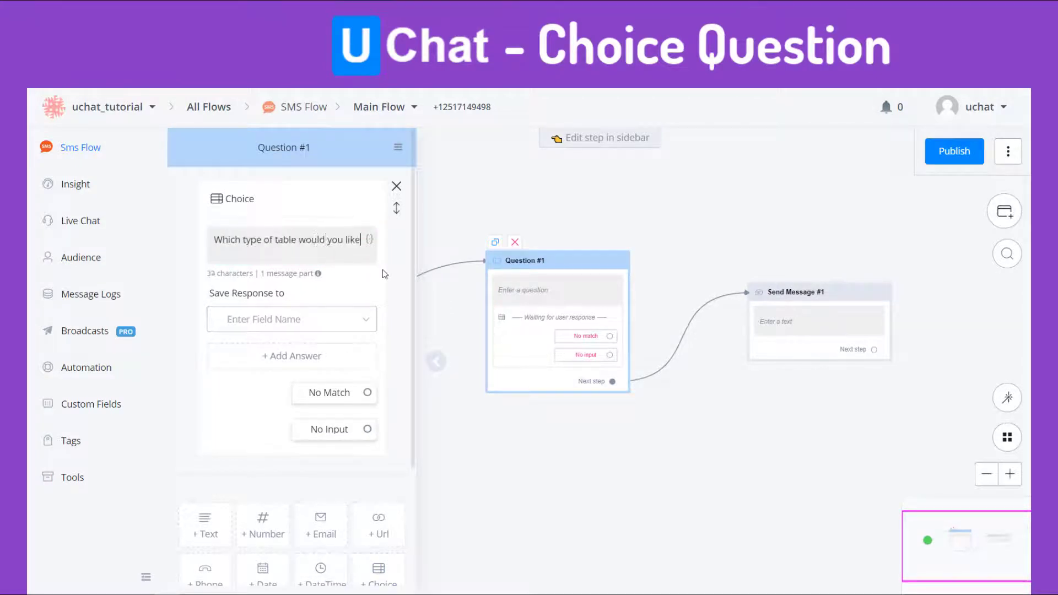
text( to have?)
key(Return)
text(reply 1 for BBQ ta)
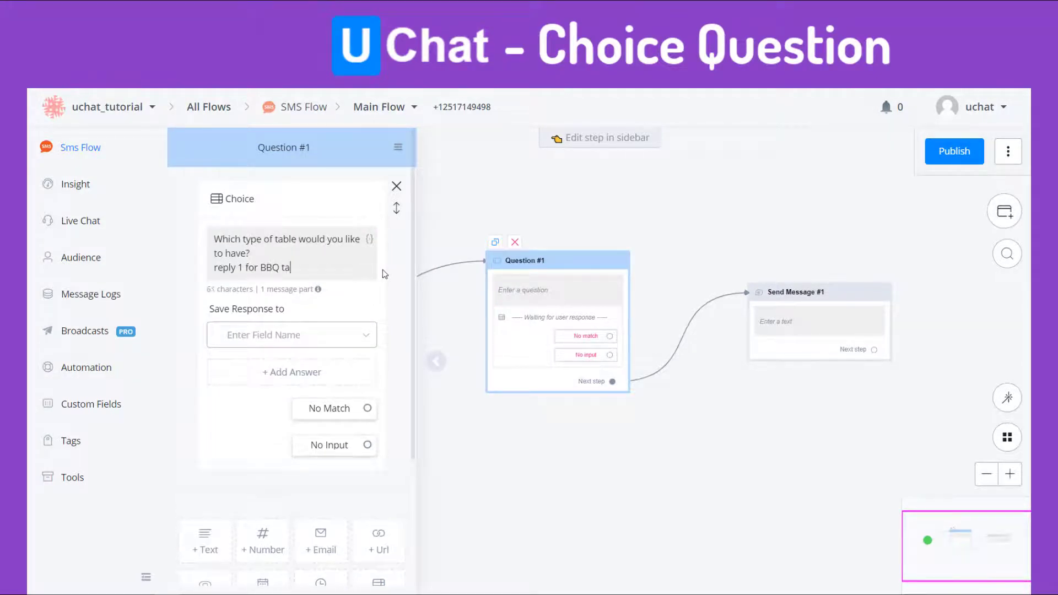
text(ble)
key(Return)
text(reply 2 for non-BBQ table)
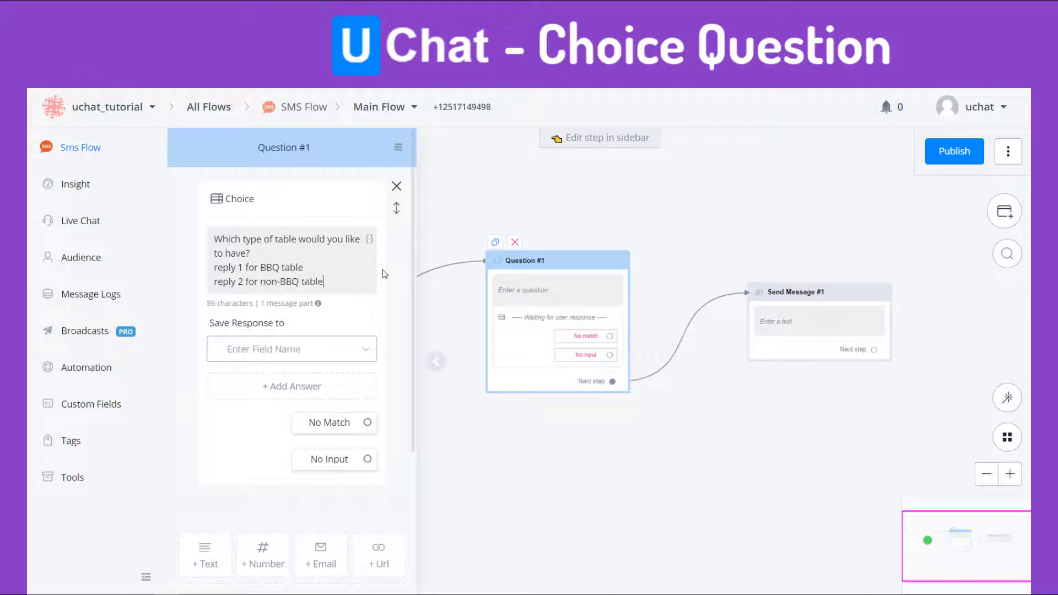
Create a Text user field named table_option and set the choice question to save its response to that field.
click(107, 404)
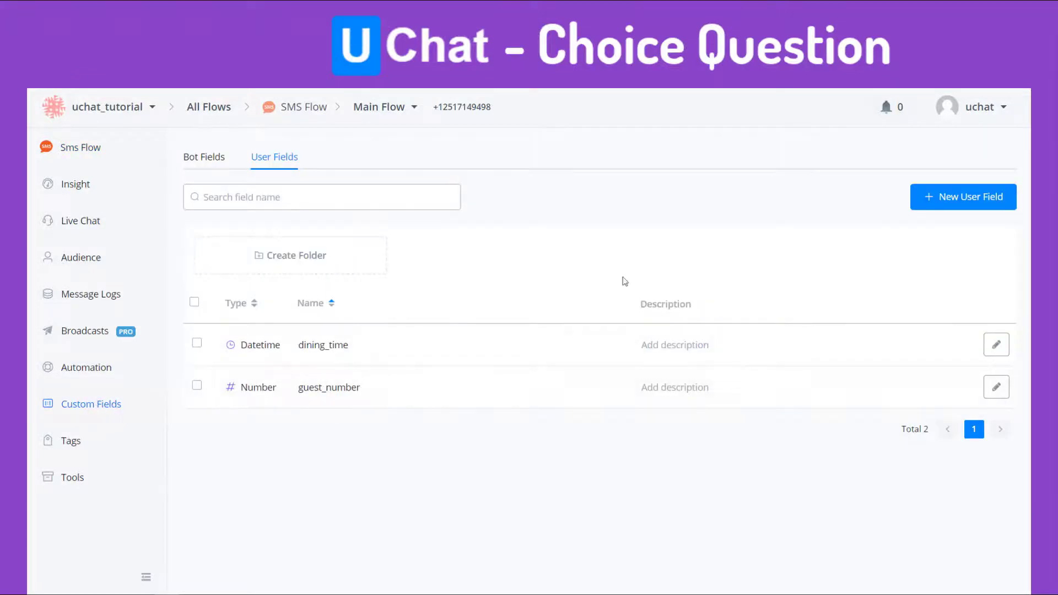
click(937, 197)
click(578, 216)
text(ta)
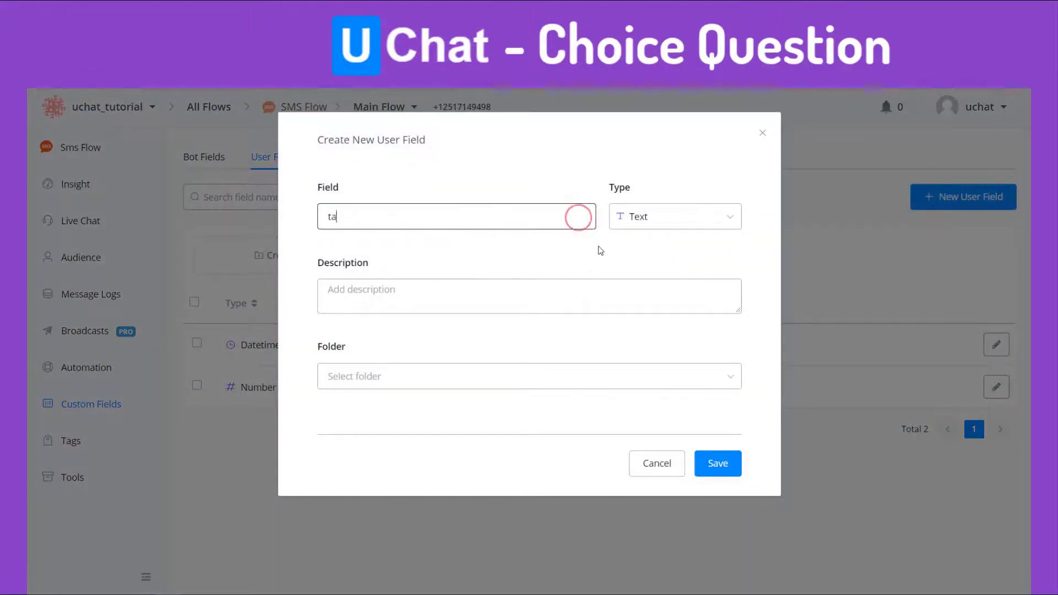
text(ble_option)
click(718, 463)
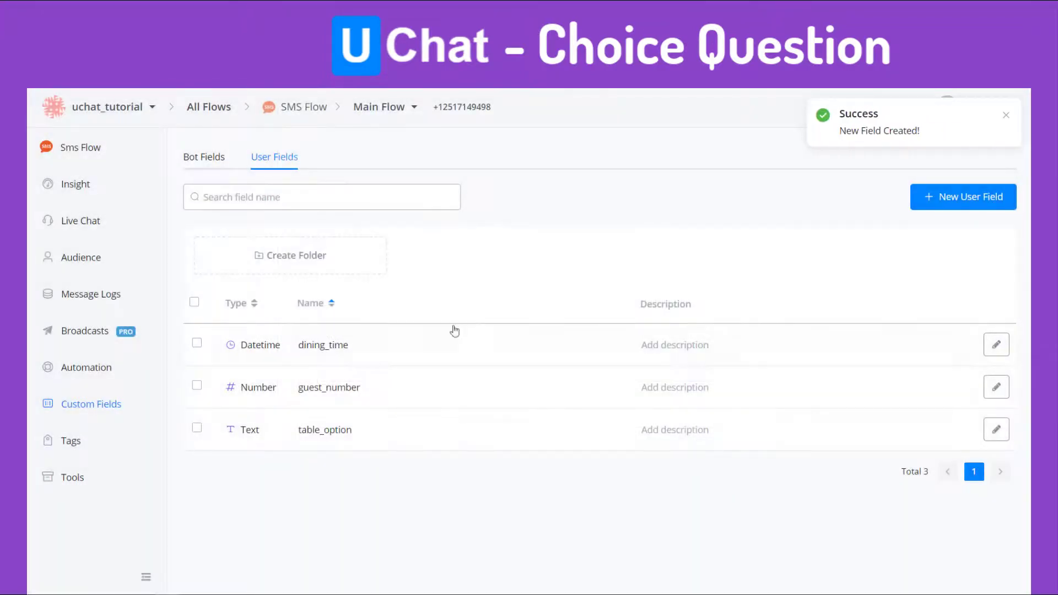
click(246, 349)
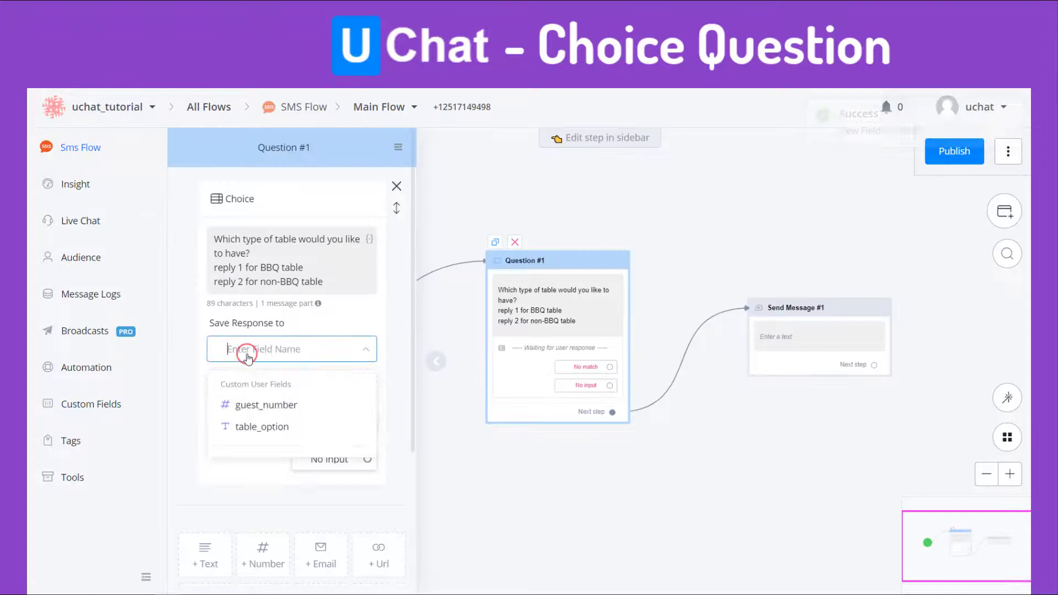
click(267, 429)
Add an answer to the choice question with answer text "1" and answer value "BBQ table".
click(291, 385)
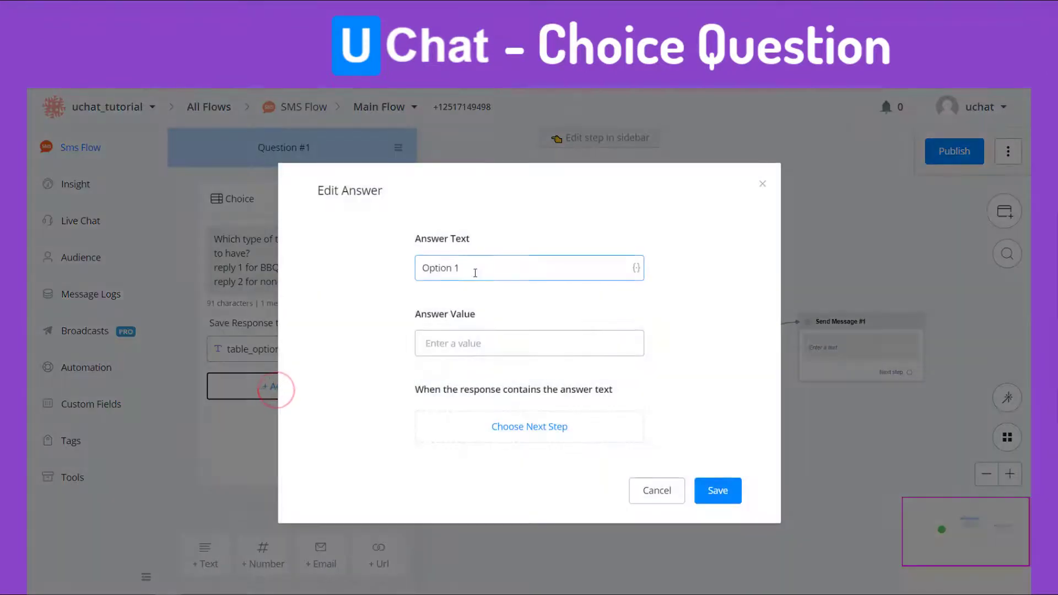
click(474, 271)
text(1)
click(447, 346)
text(BBQ table)
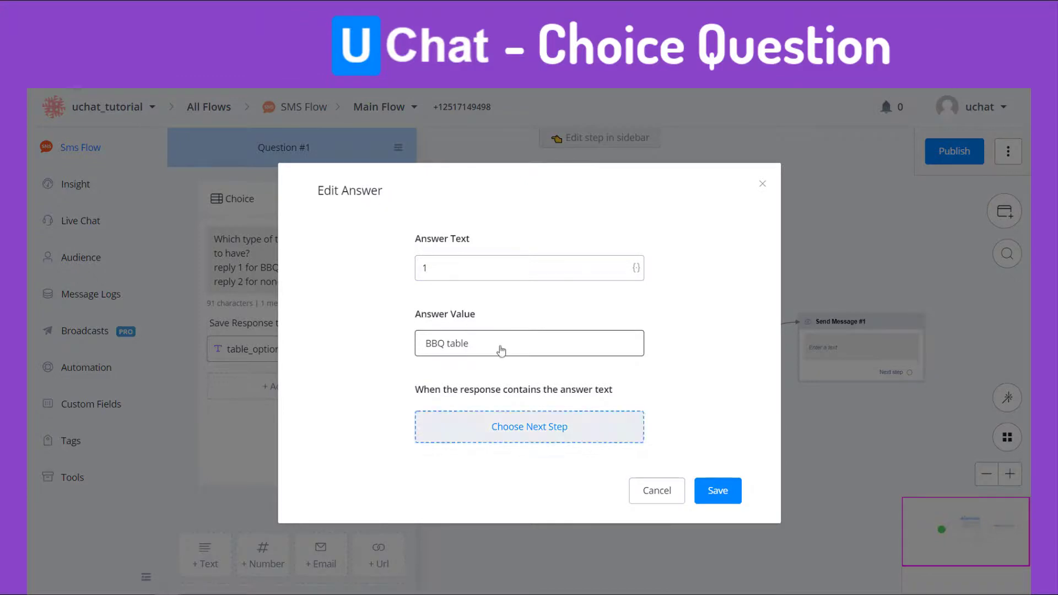
click(716, 491)
Add a second answer to the choice question with answer text "2" and answer value "non-BBQ table".
click(326, 417)
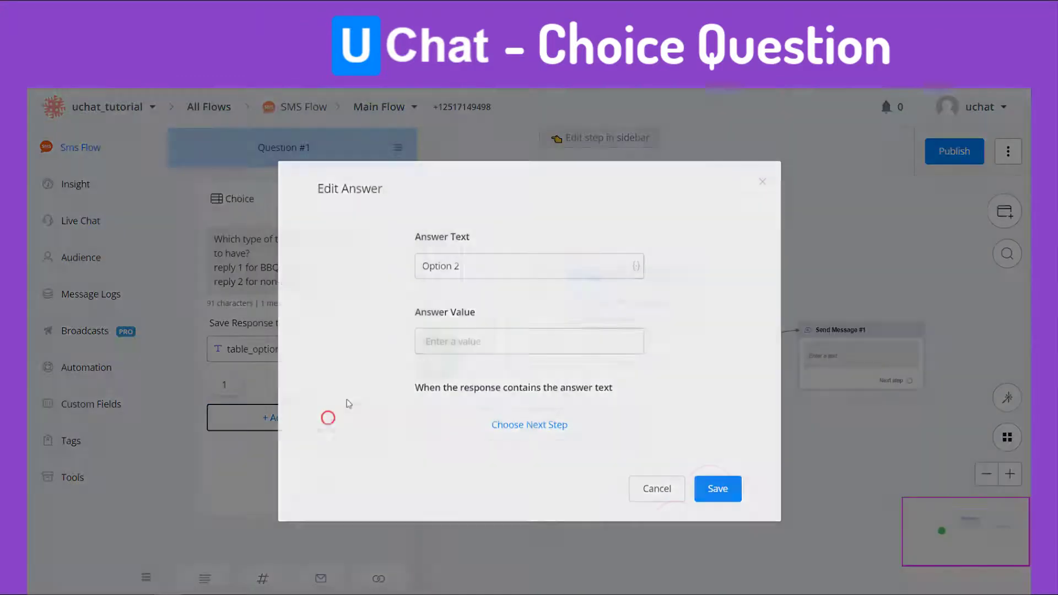
click(476, 269)
text(2)
click(440, 341)
text(non-BBQ table)
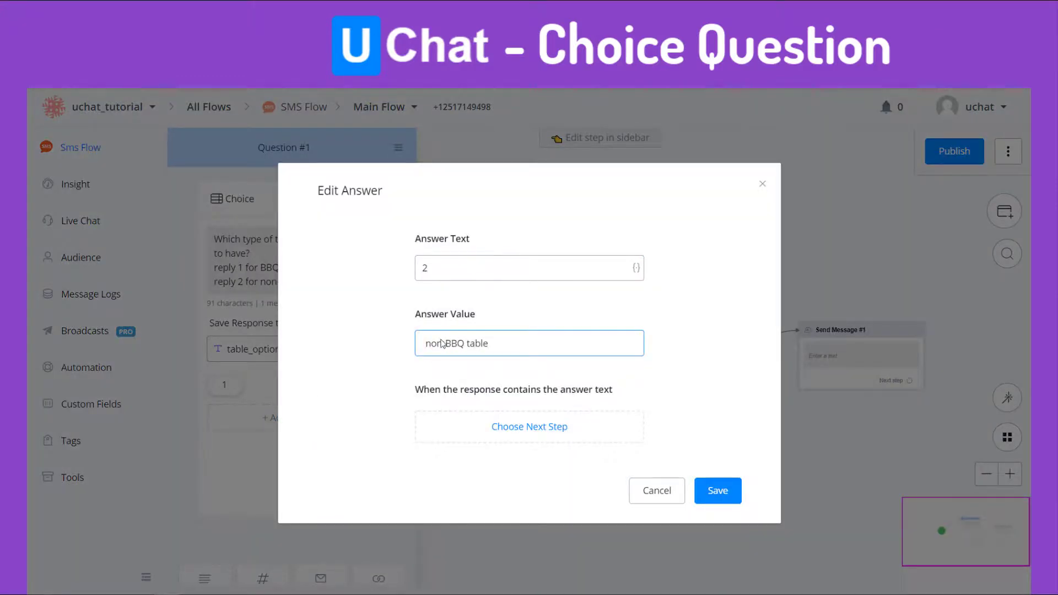
click(717, 490)
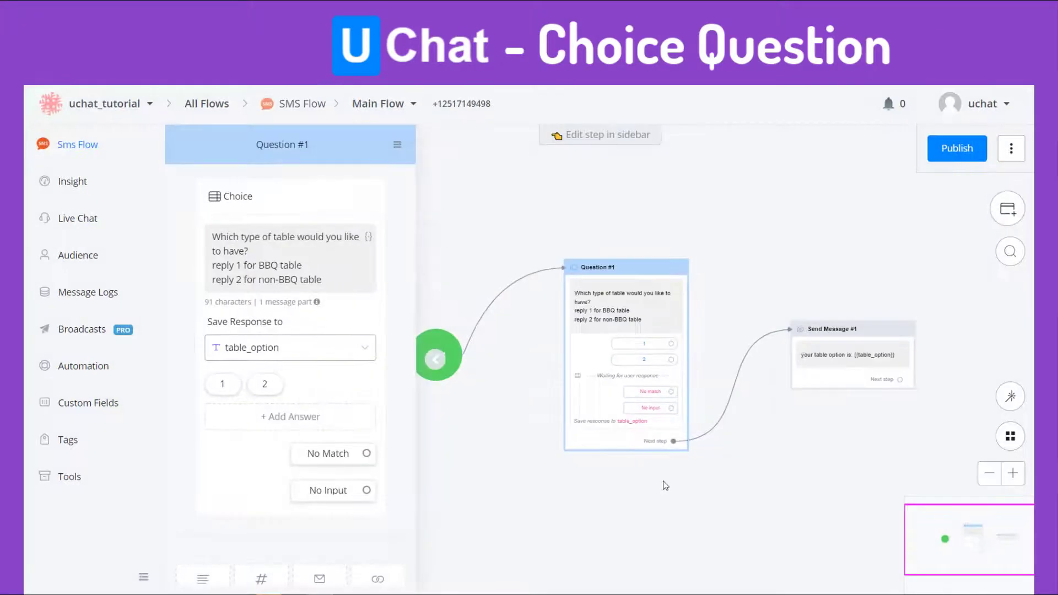
Open the No Match retry settings of the choice question.
click(331, 454)
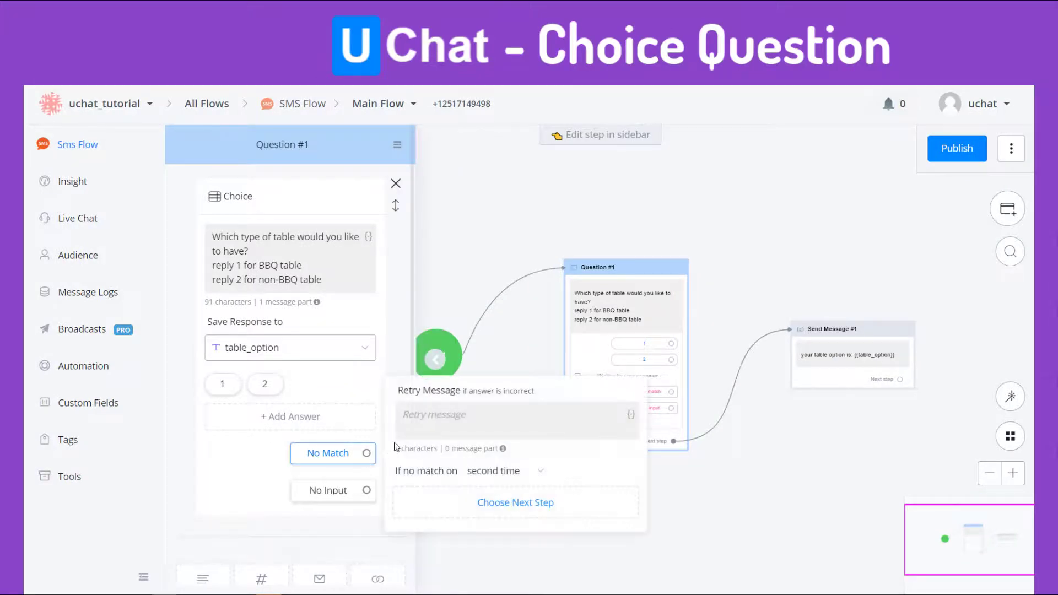